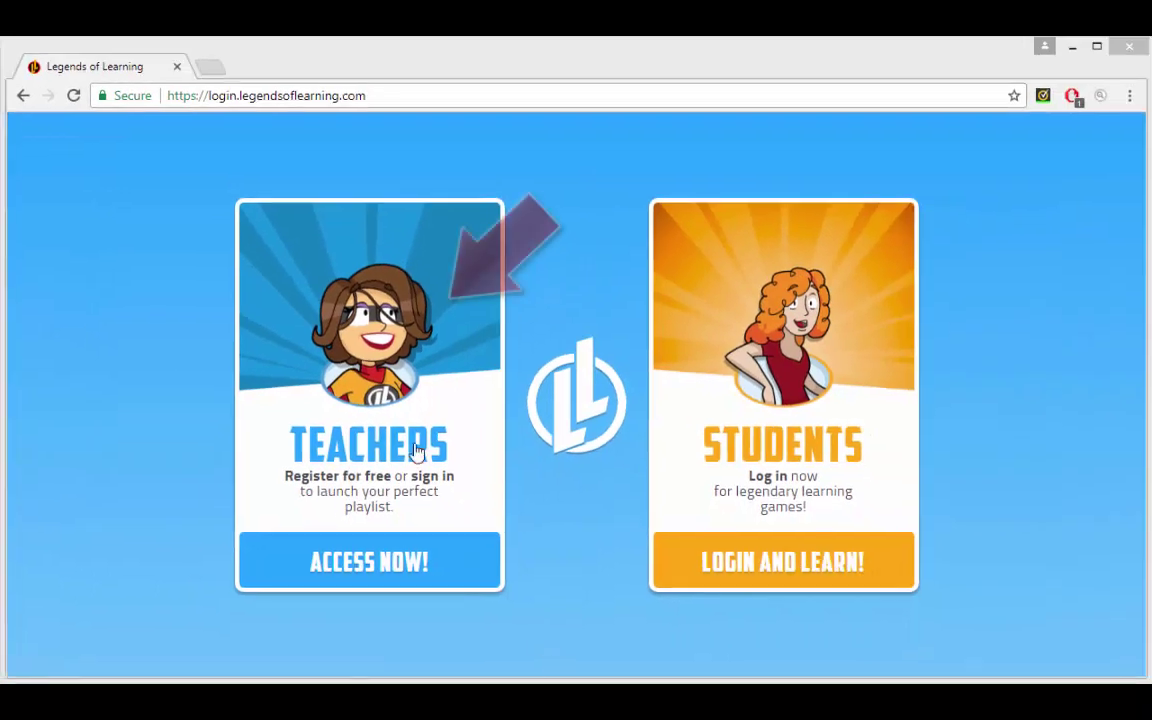
# Step: Go to the Teachers area and sign in to the existing teacher account
pyautogui.click(415, 440)
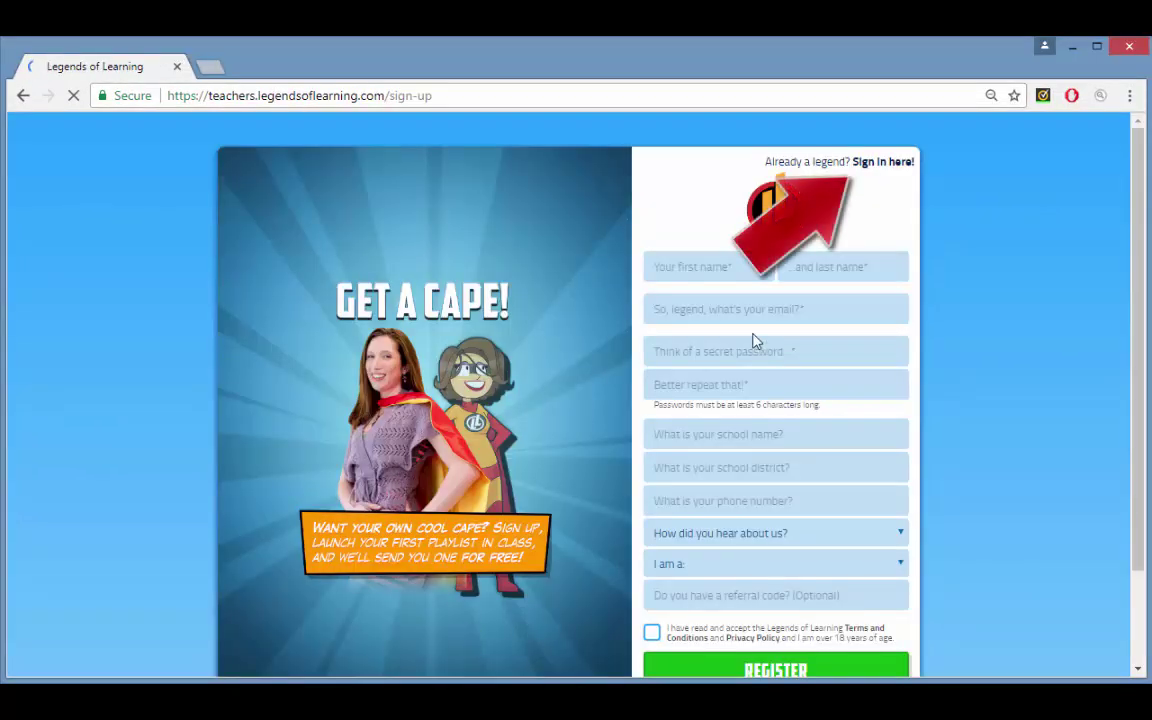
pyautogui.click(874, 164)
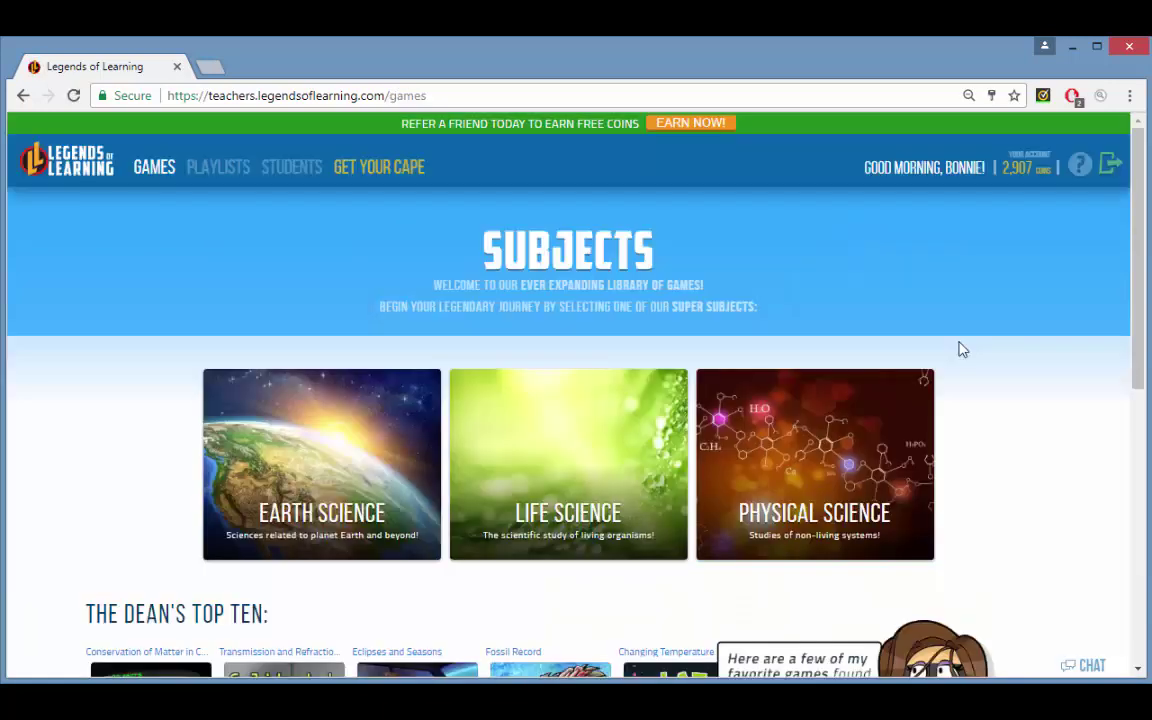
# Step: Open Life Science and choose the LS2.C-2 Biodiversity and Health of Ecosystems objective
pyautogui.click(550, 457)
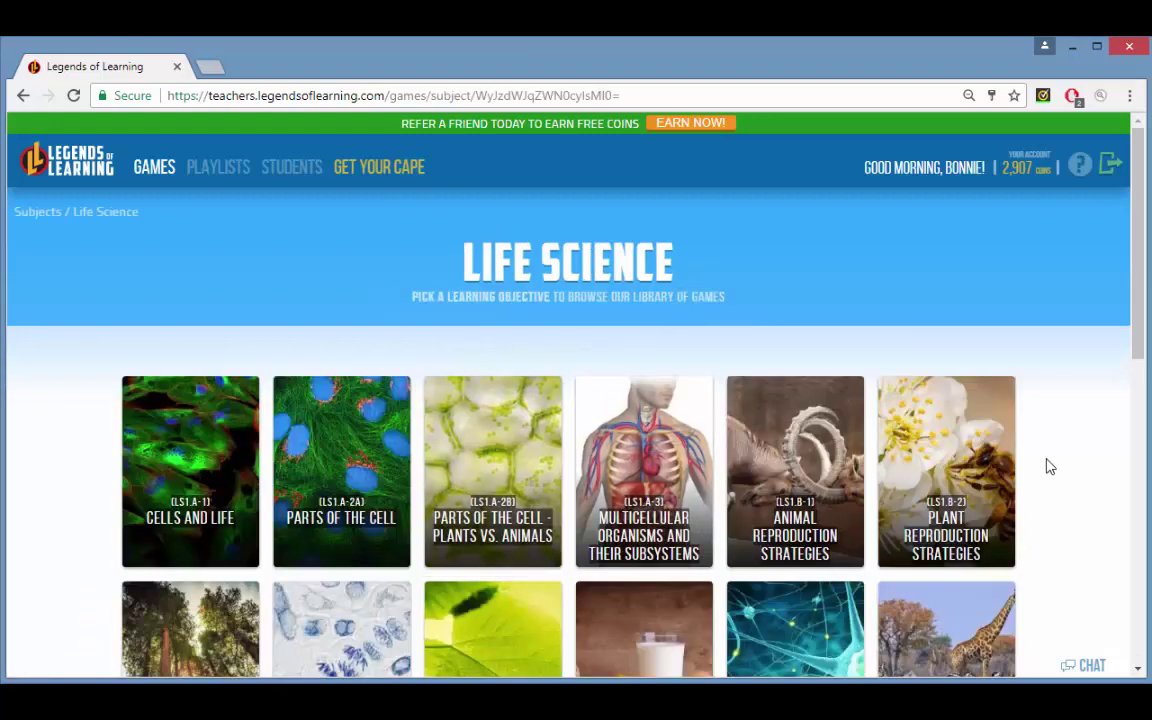
pyautogui.scroll(-4, 1049, 466)
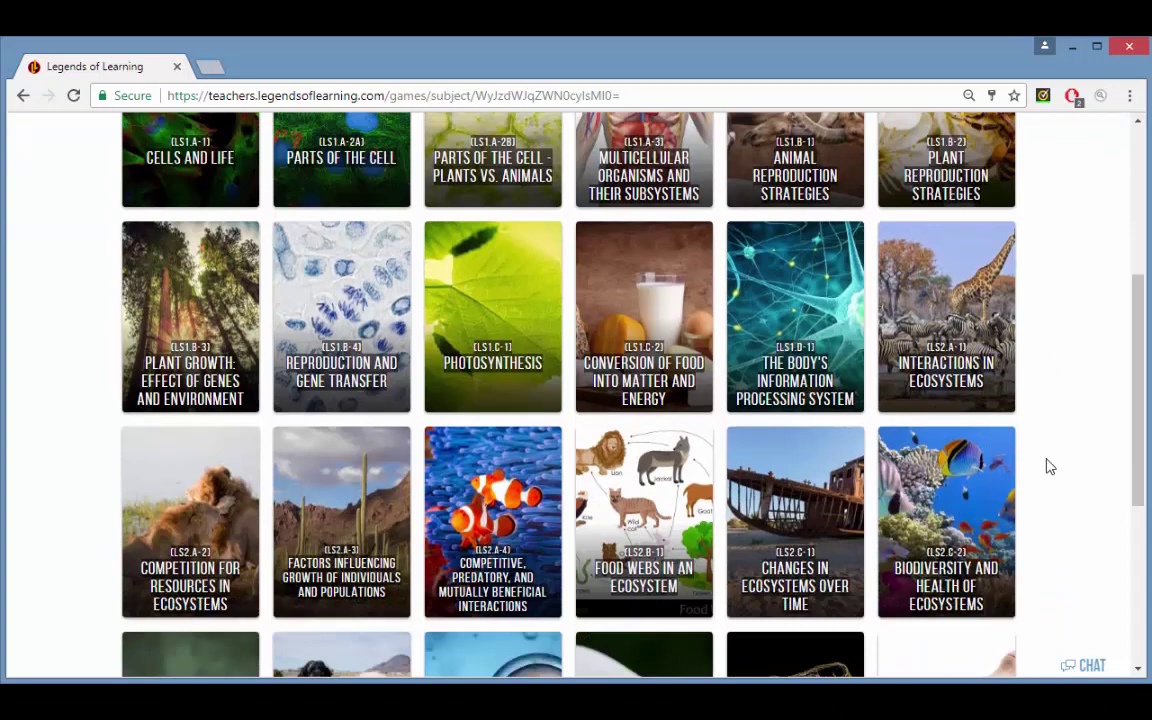
pyautogui.click(980, 497)
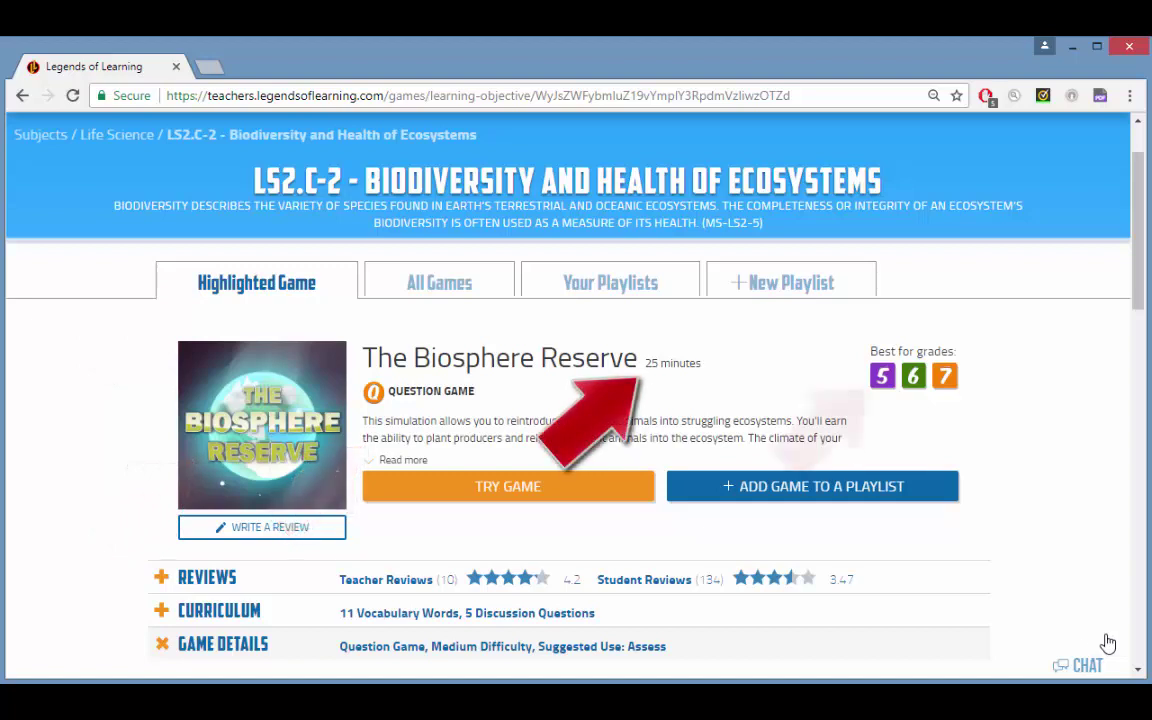
pyautogui.click(488, 488)
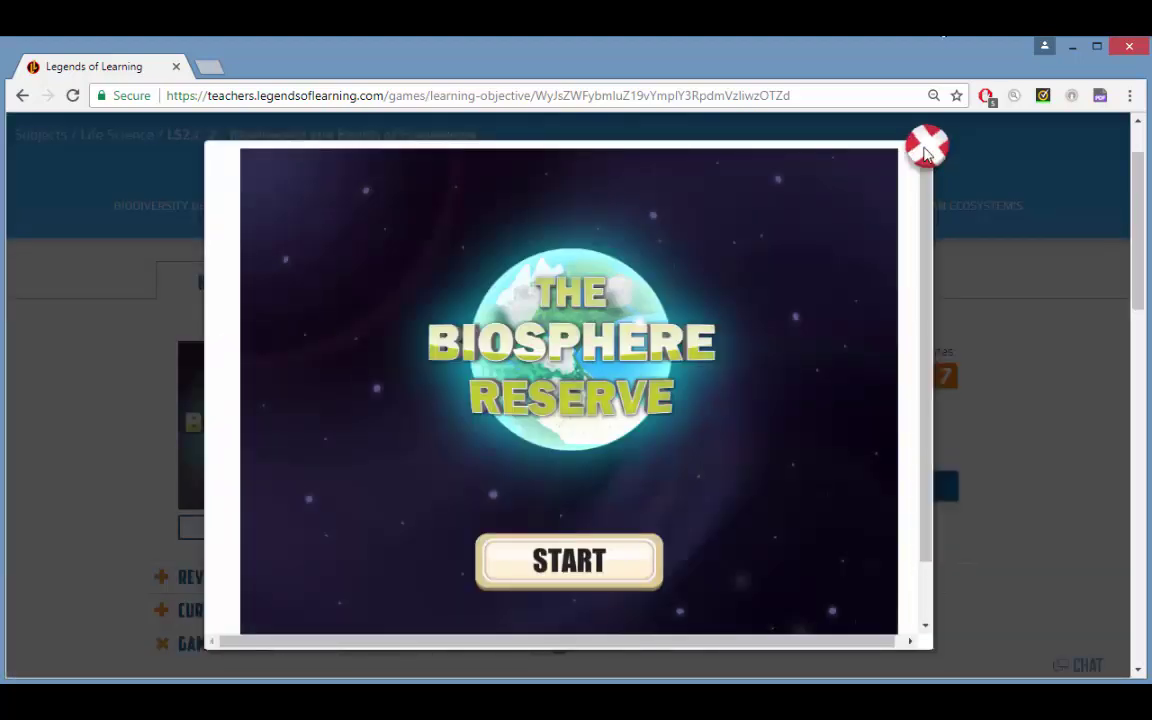
pyautogui.click(927, 146)
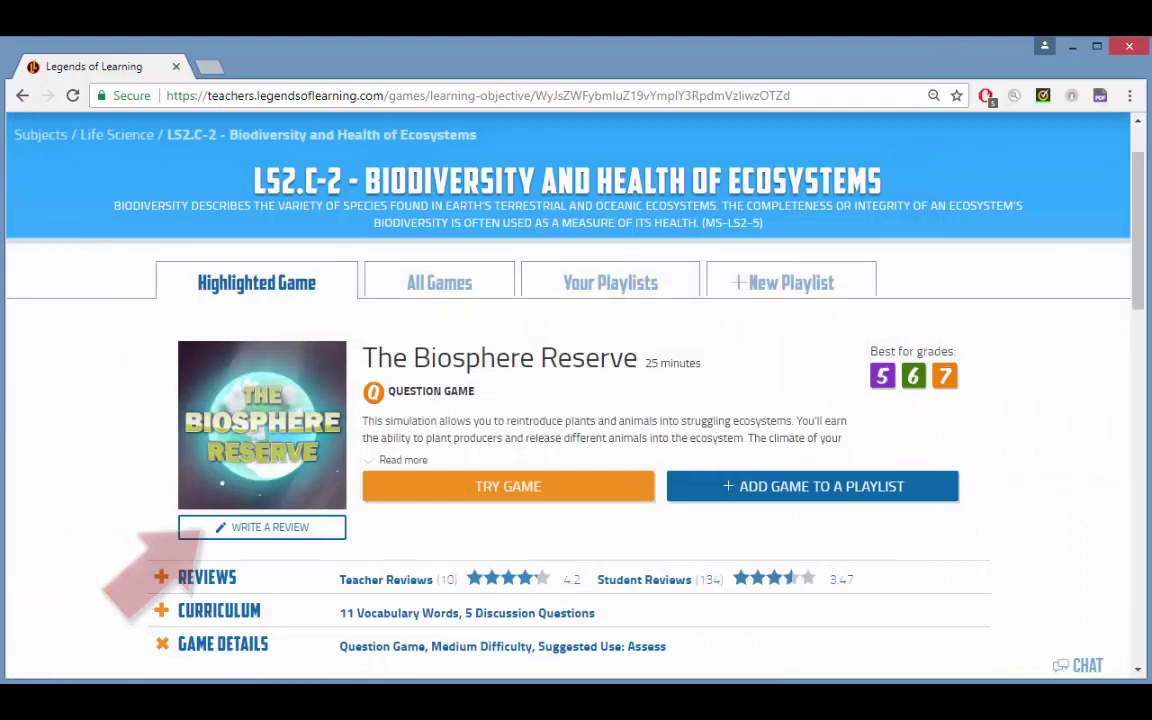
pyautogui.scroll(-3, 882, 419)
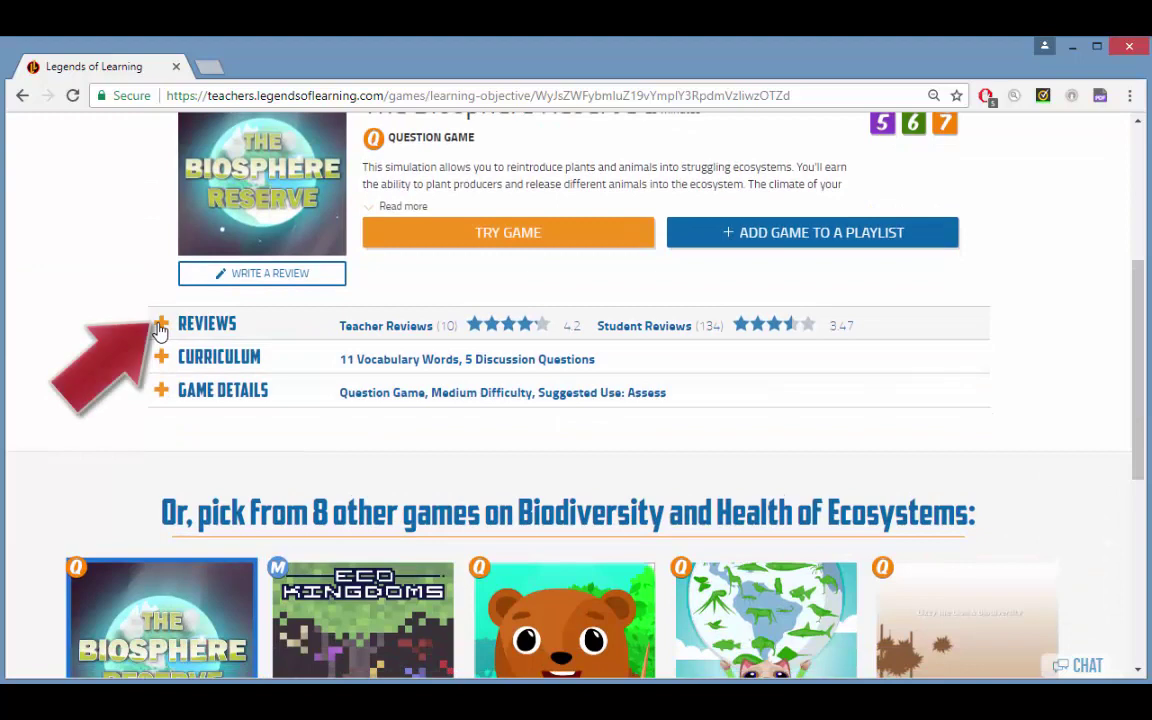
pyautogui.click(160, 325)
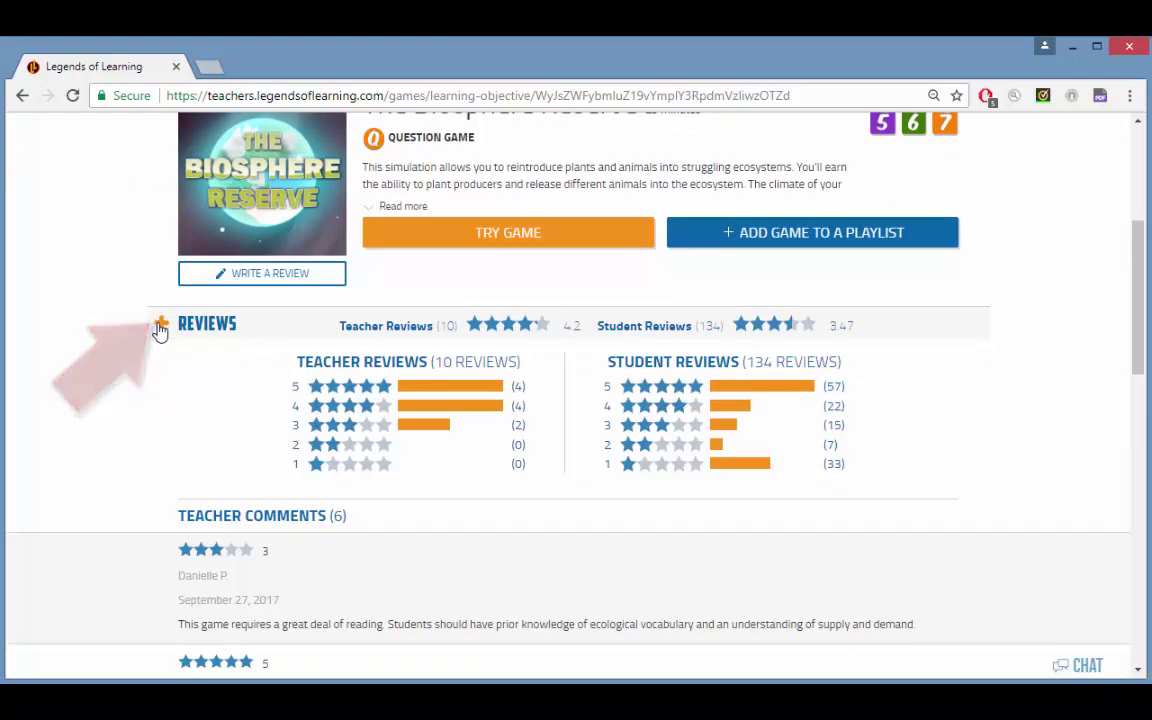
pyautogui.click(160, 326)
pyautogui.scroll(-1, 107, 342)
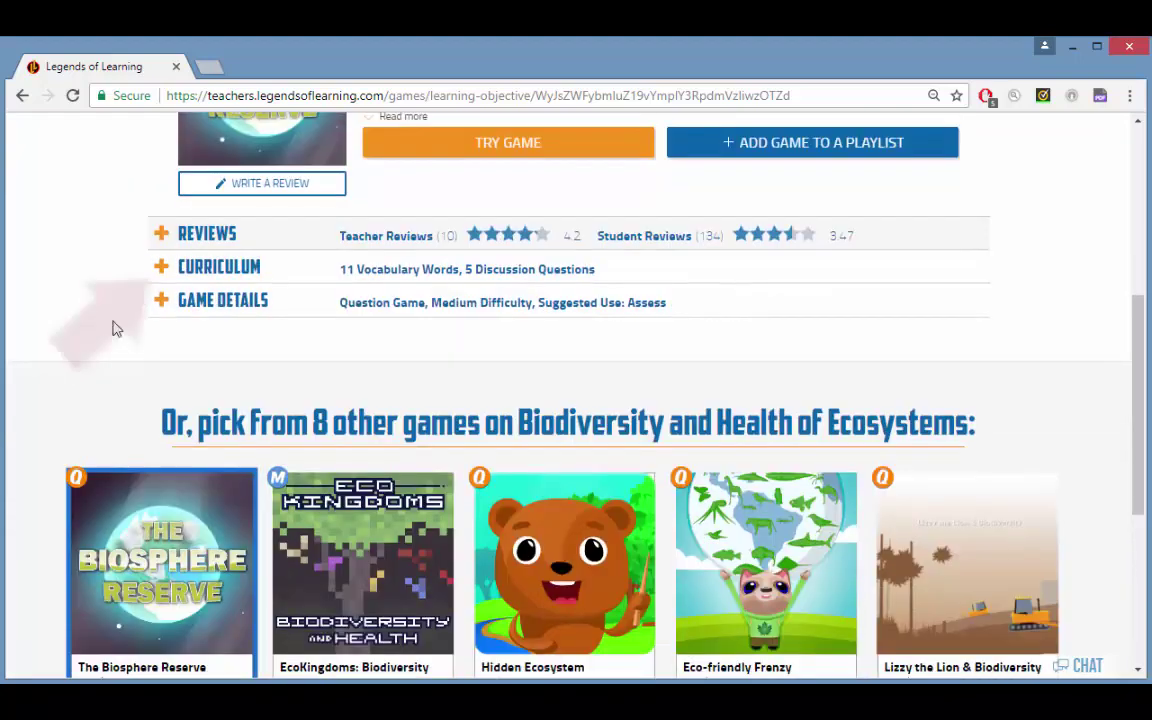
pyautogui.click(150, 268)
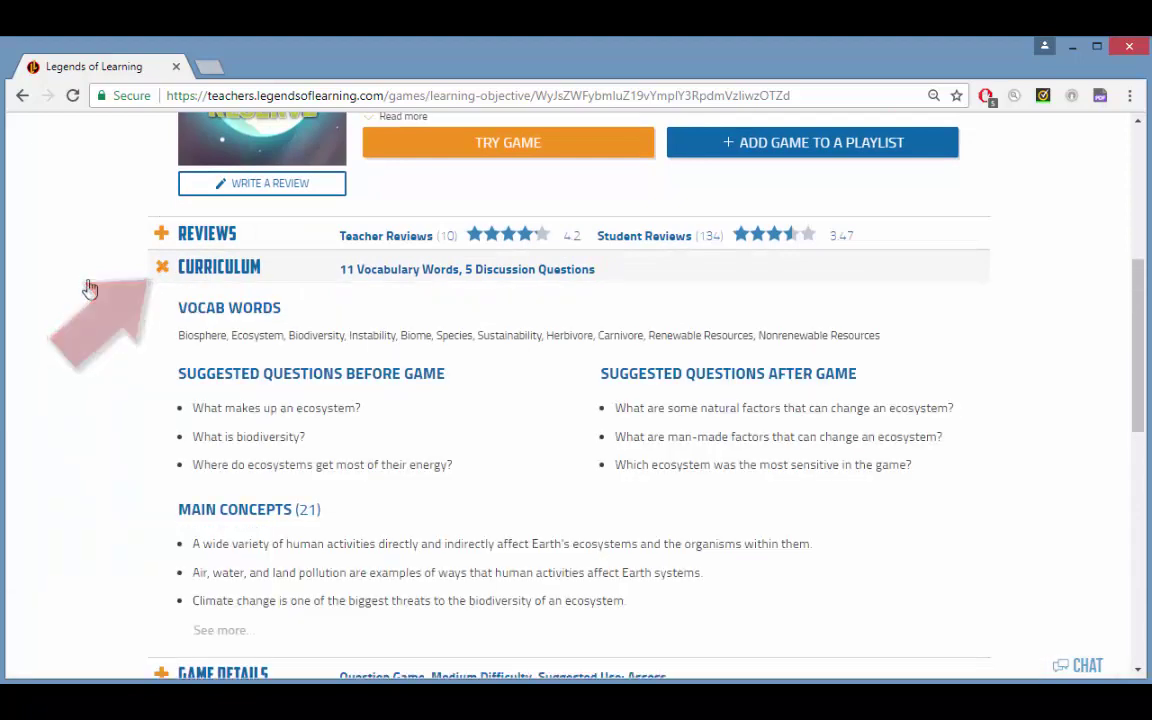
pyautogui.click(162, 268)
pyautogui.scroll(-1, 121, 278)
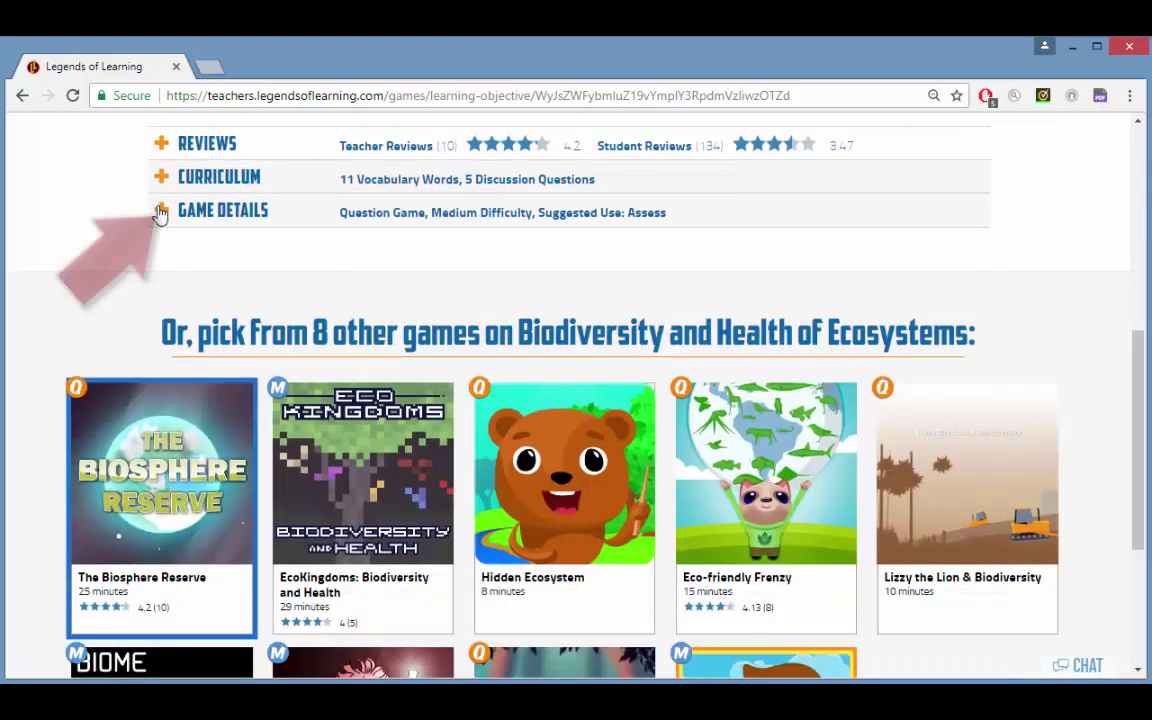
pyautogui.click(162, 211)
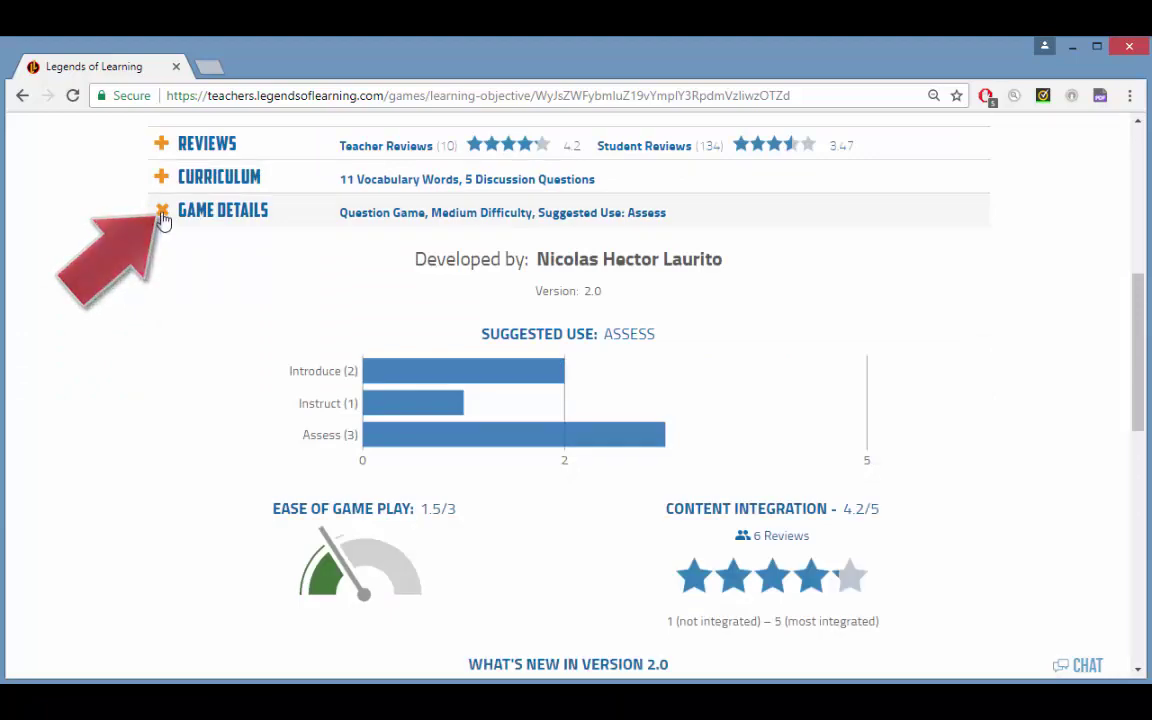
pyautogui.click(162, 211)
pyautogui.moveTo(1140, 530); pyautogui.dragTo(1140, 358)
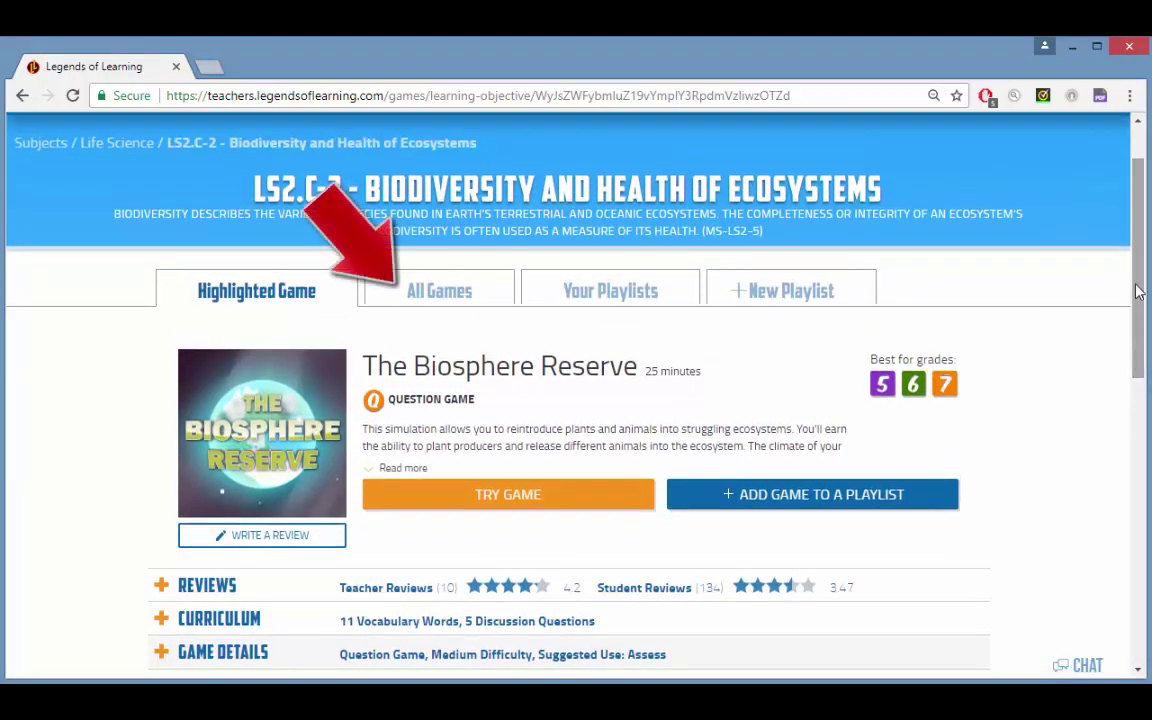
# Step: Pick Project E.G.G. from the grid of 8 other games on the objective page
pyautogui.moveTo(1139, 303); pyautogui.dragTo(1143, 540)
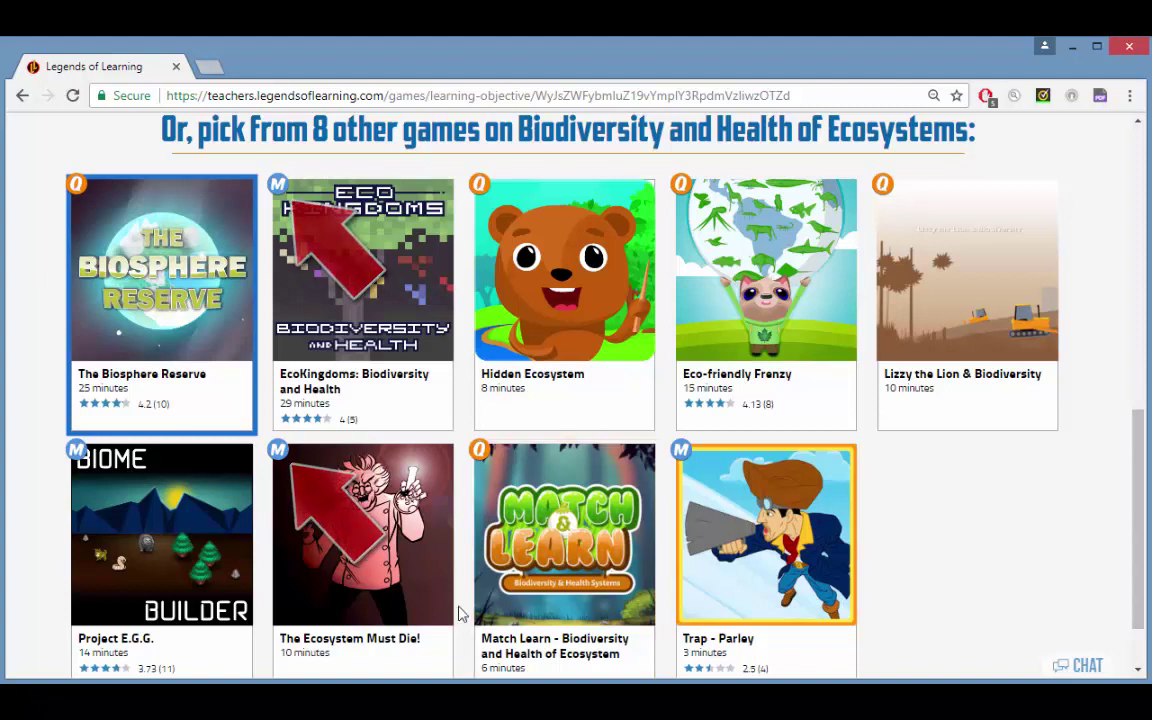
pyautogui.click(115, 593)
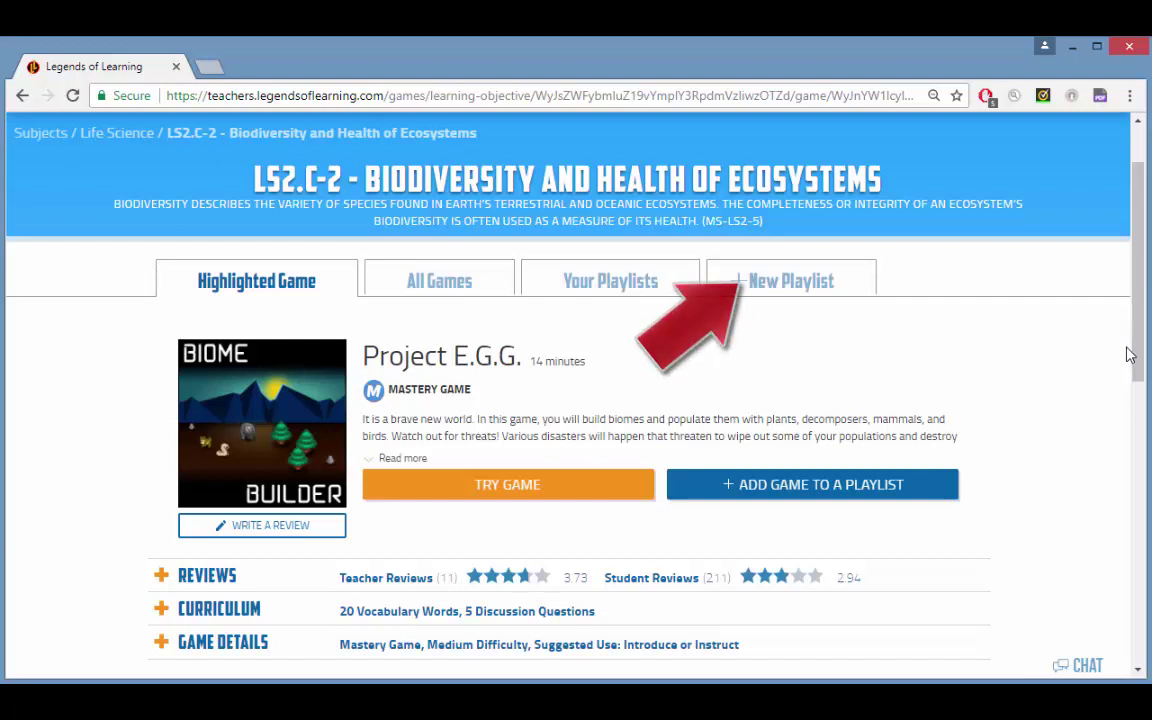
# Step: Add Project E.G.G. to a new playlist named 'TUESDAY PERIOD 4'
pyautogui.click(869, 490)
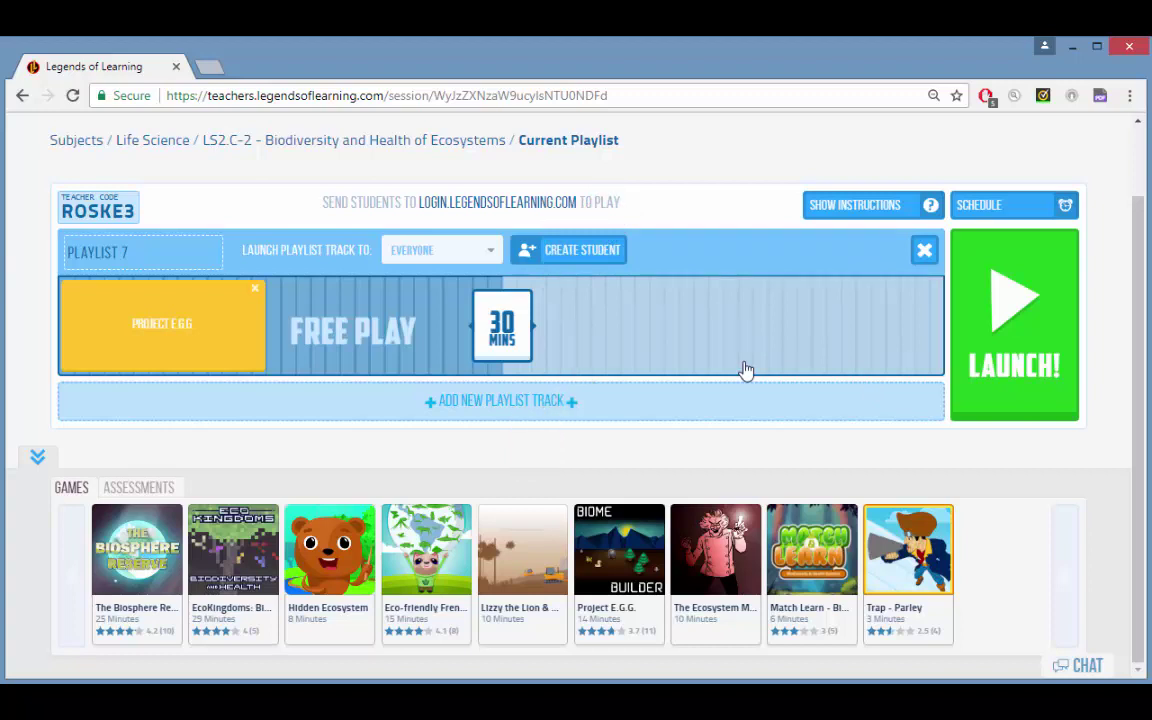
pyautogui.click(163, 260)
pyautogui.write('TUESDAY PERIOD ')
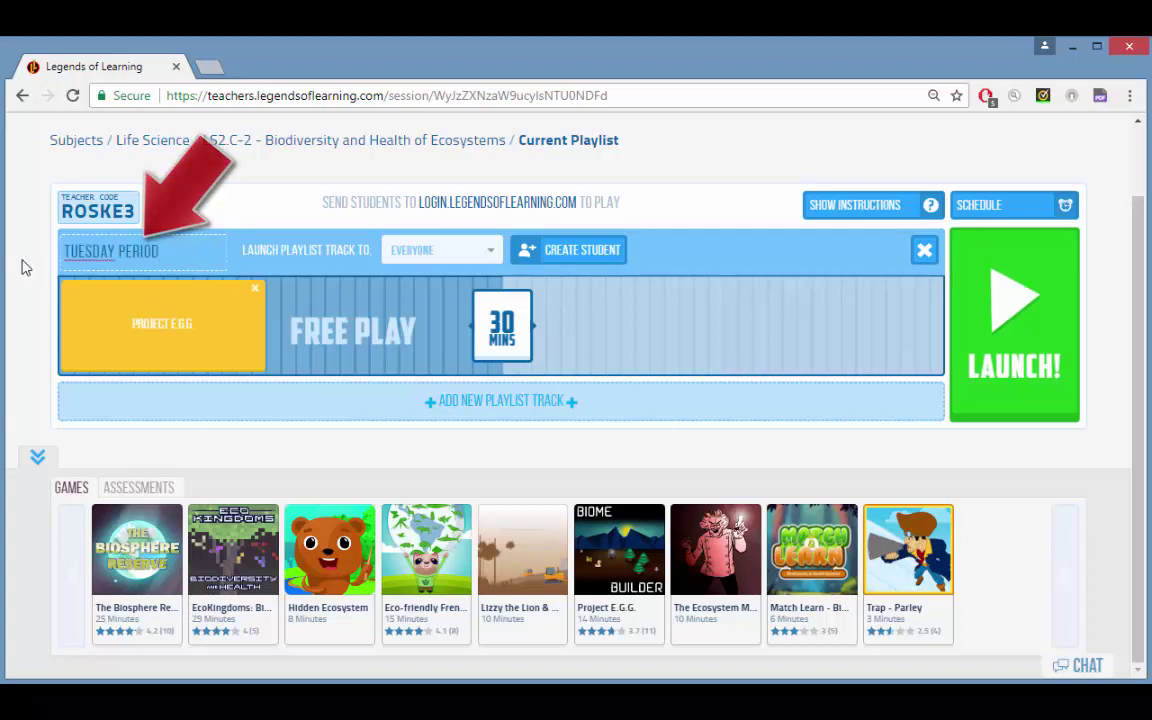
pyautogui.write('4')
pyautogui.press('Return')
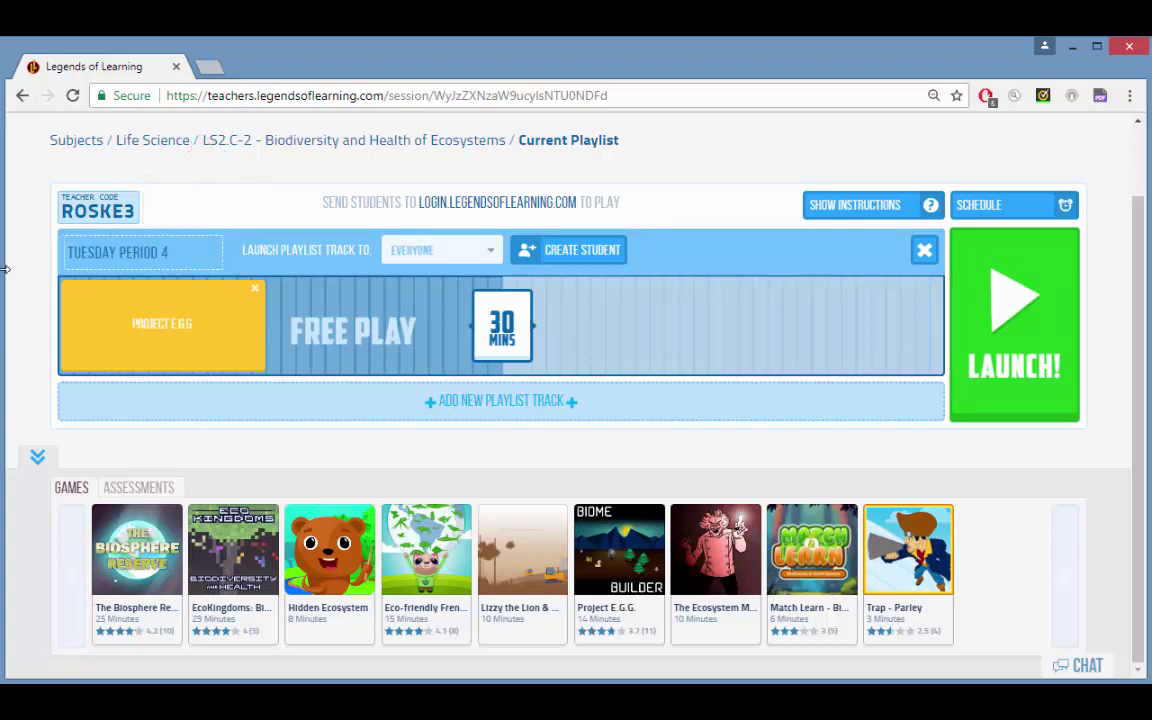
# Step: Set the playlist to 35 minutes and add Hidden Ecosystem, Lizzy the Lion & Biodiversity and Trap - Parley
pyautogui.moveTo(505, 335); pyautogui.dragTo(560, 340)
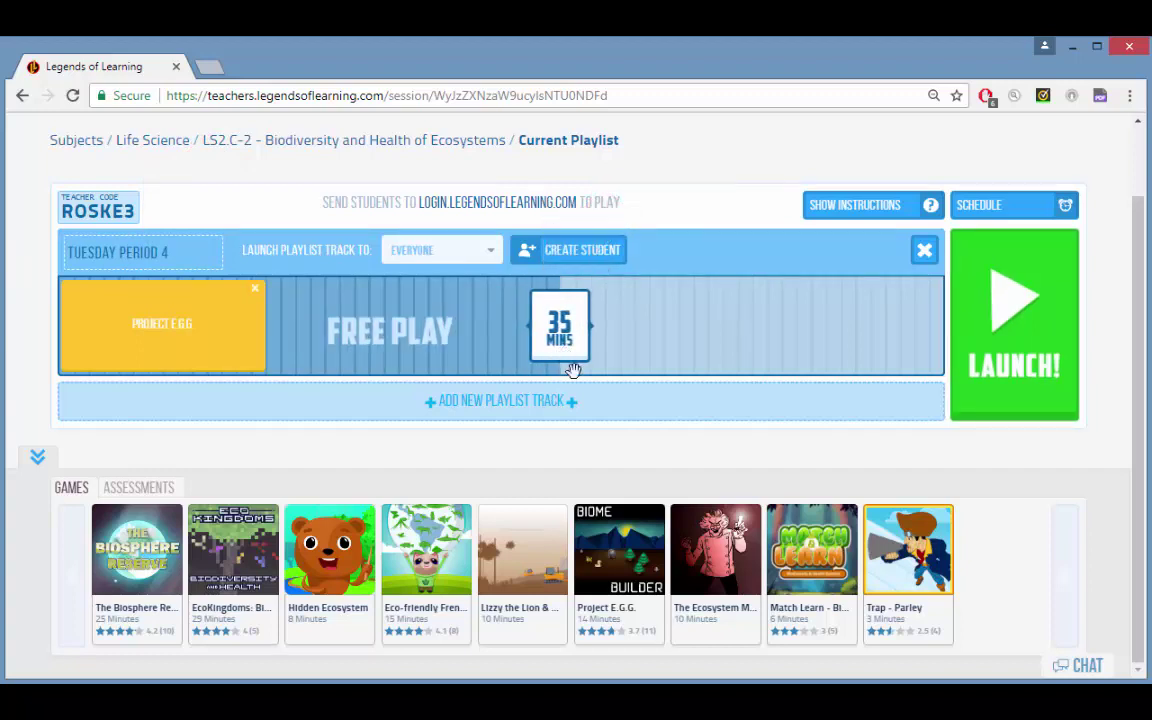
pyautogui.moveTo(329, 545); pyautogui.dragTo(320, 330)
pyautogui.moveTo(522, 550); pyautogui.dragTo(442, 334)
pyautogui.moveTo(908, 548); pyautogui.dragTo(548, 358)
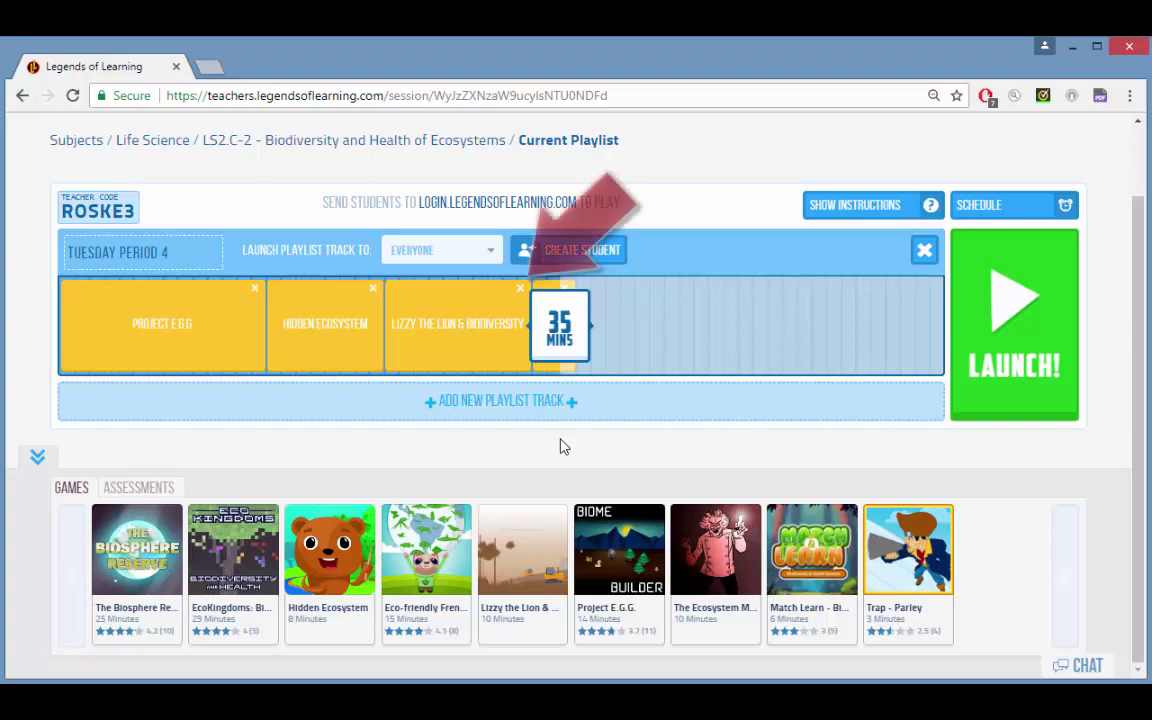
# Step: Remove Lizzy the Lion & Biodiversity and reorder the track so Trap-Parley comes first
pyautogui.click(519, 292)
pyautogui.moveTo(405, 322); pyautogui.dragTo(262, 321)
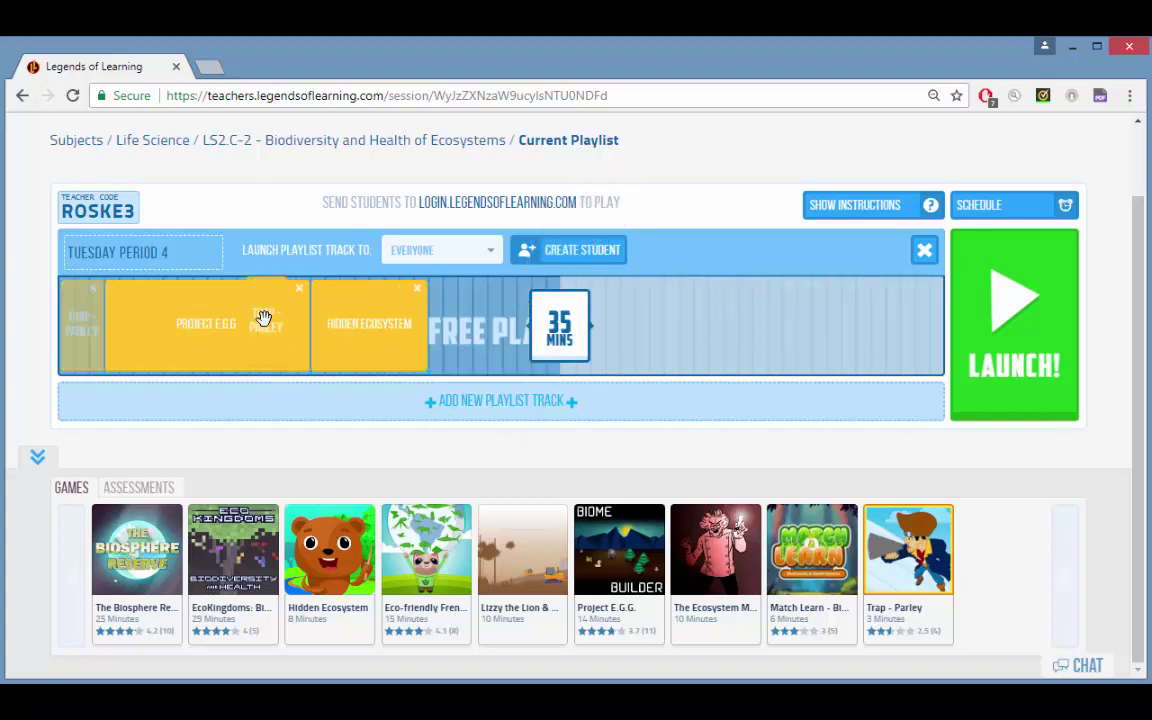
pyautogui.moveTo(149, 316); pyautogui.dragTo(420, 318)
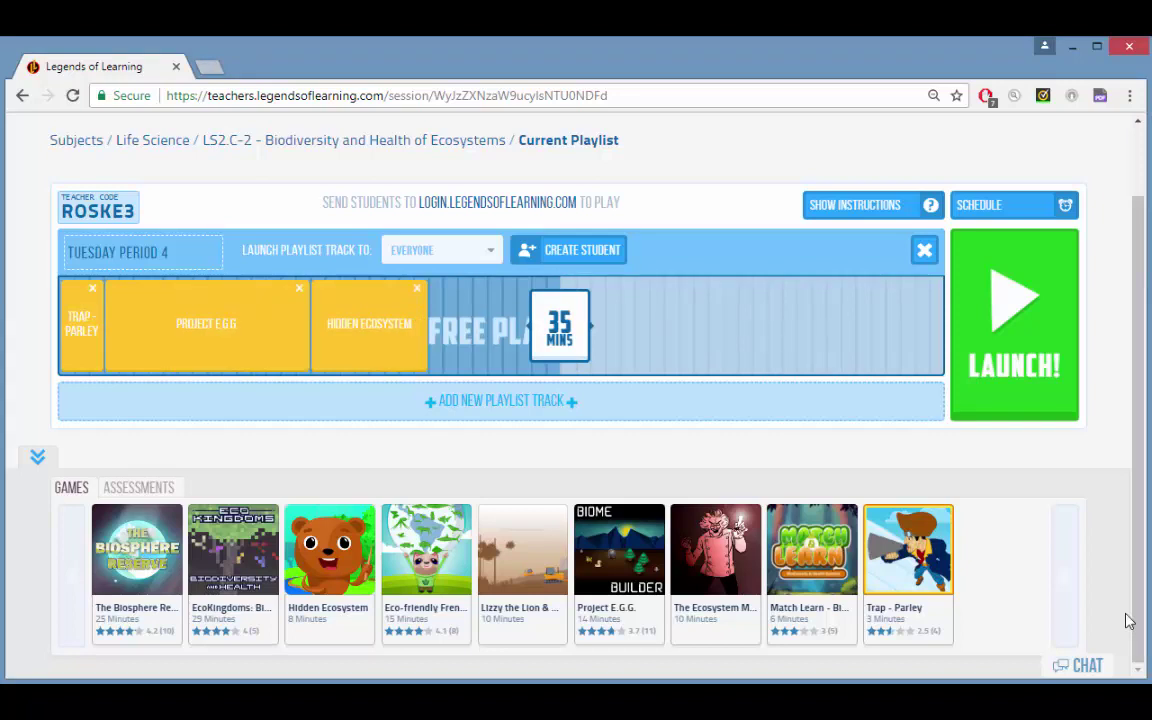
# Step: Create and save a new 4-question assessment into the Tuesday Period 4 playlist
pyautogui.click(136, 487)
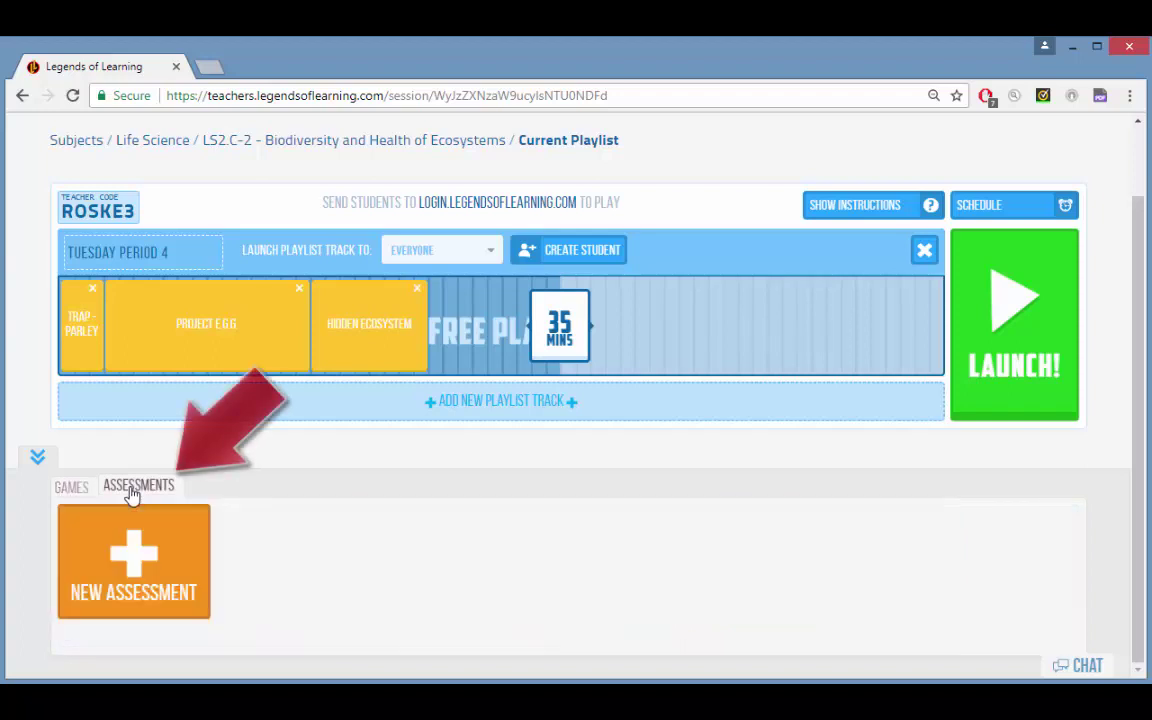
pyautogui.click(183, 565)
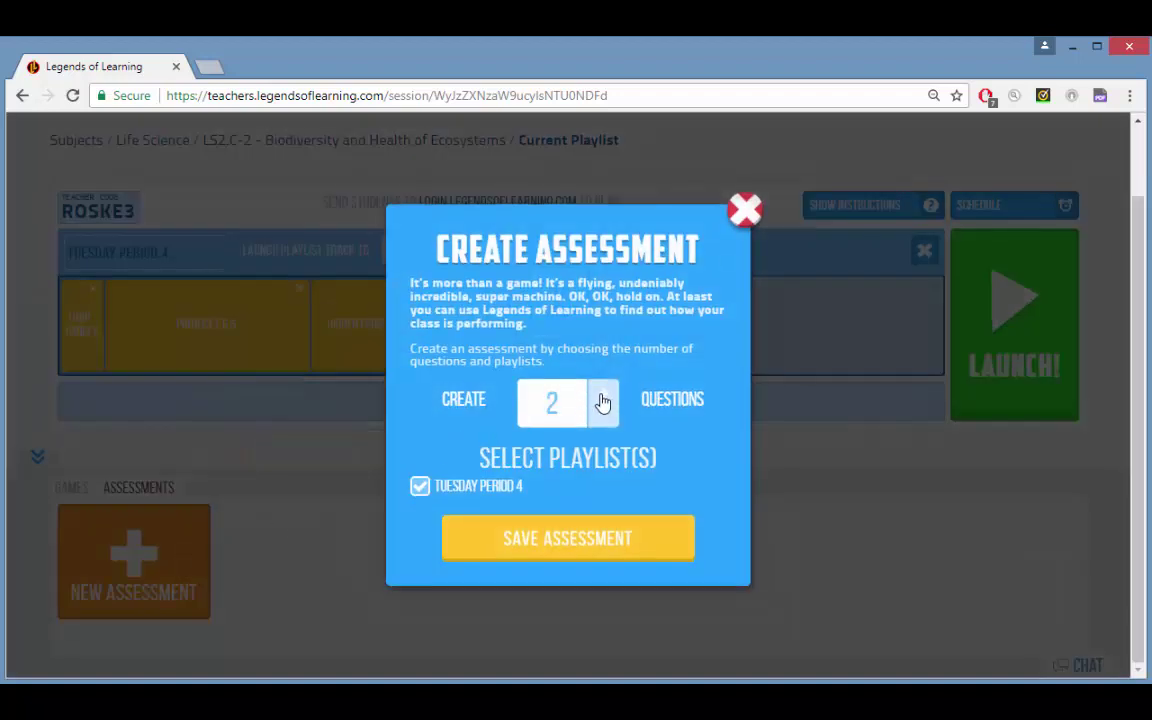
pyautogui.click(605, 540)
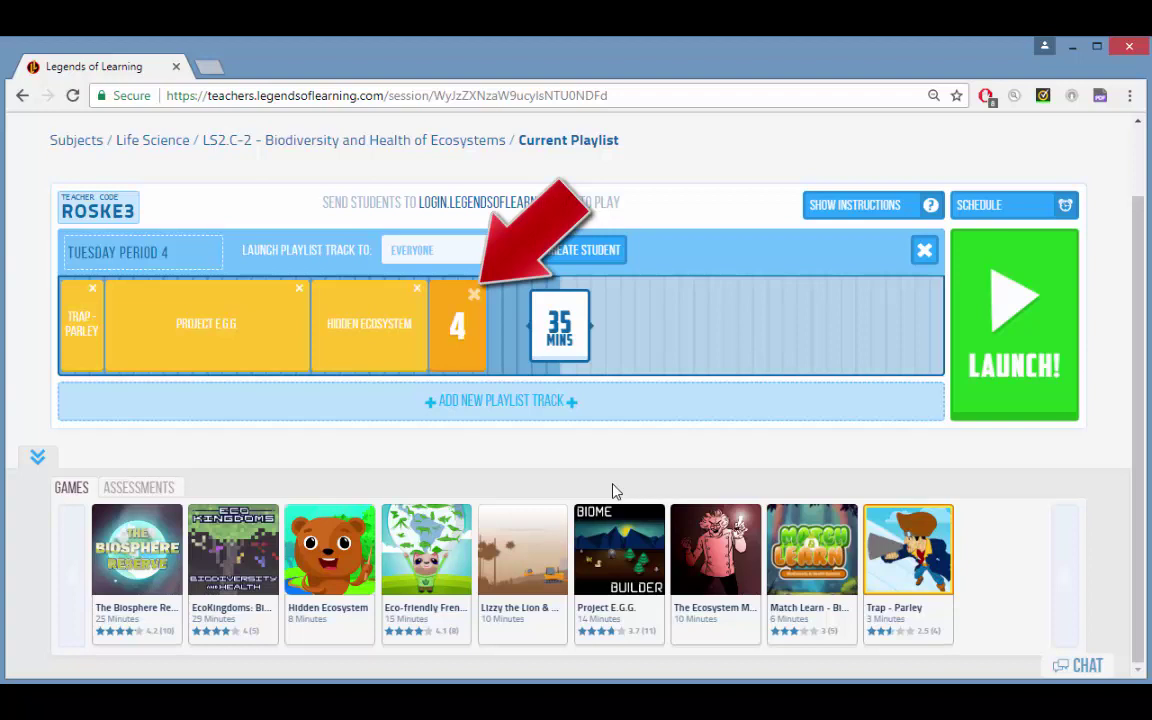
# Step: Move the assessment between Trap-Parley and Project E.G.G, then adjust the minutes marker
pyautogui.moveTo(455, 310); pyautogui.dragTo(130, 310)
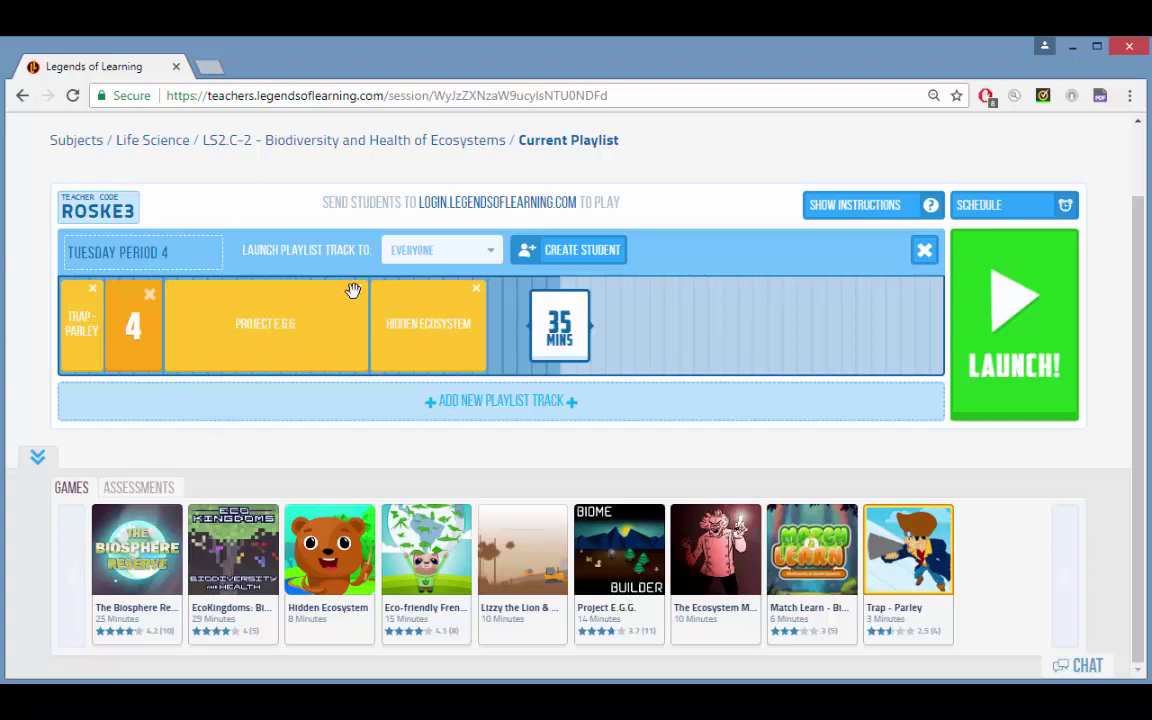
pyautogui.moveTo(560, 303)
pyautogui.mouseDown()
pyautogui.moveTo(639, 302)
pyautogui.moveTo(562, 302)
pyautogui.mouseUp()
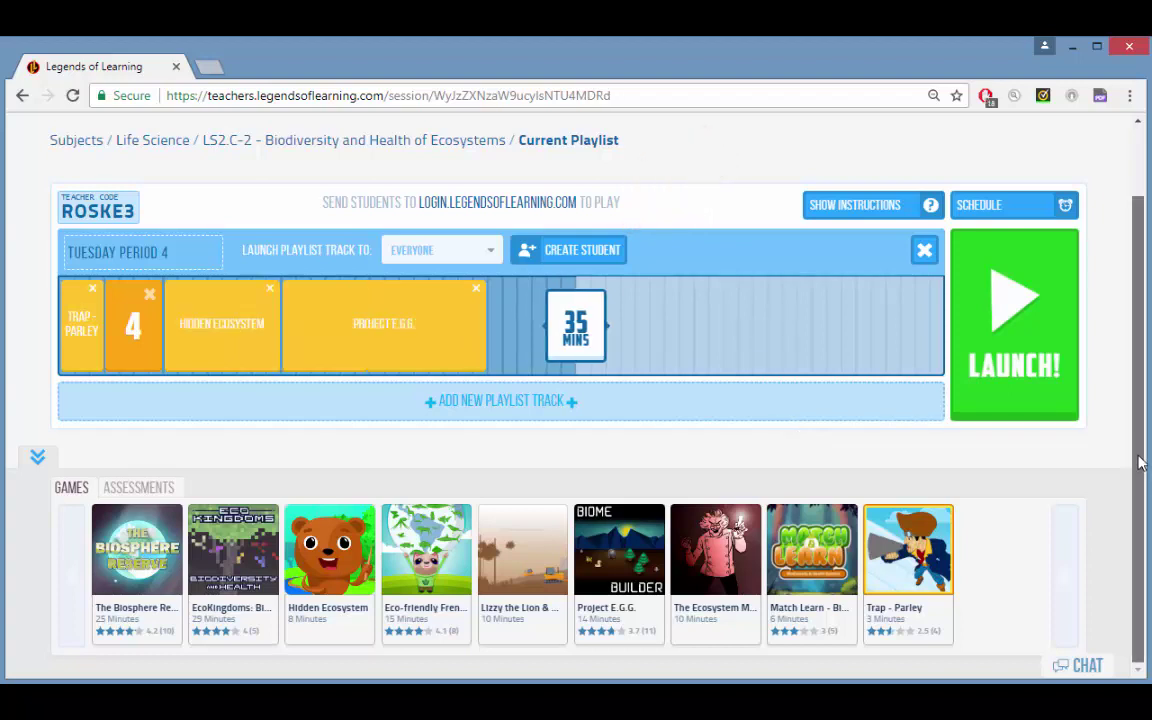
pyautogui.moveTo(1138, 462)
pyautogui.mouseDown()
pyautogui.moveTo(1138, 380)
pyautogui.moveTo(1138, 475)
pyautogui.mouseUp()
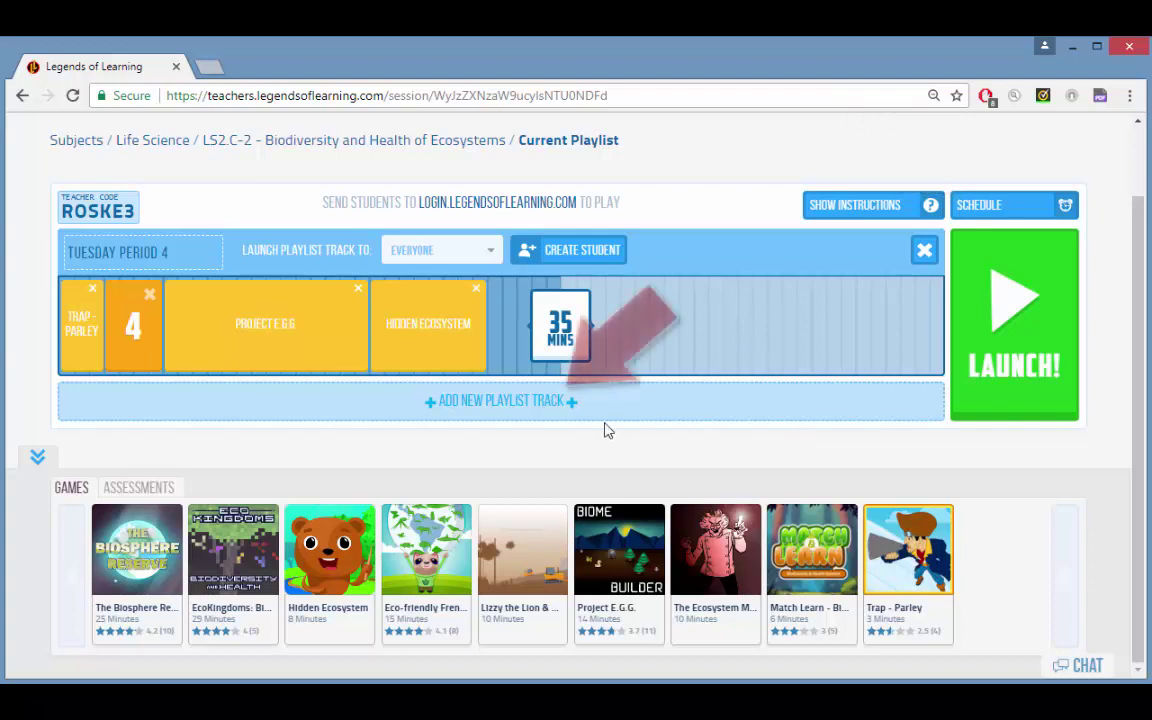
# Step: Add and then delete a Playlist 8 track, and return to the LS2.C-2 objective page
pyautogui.click(545, 410)
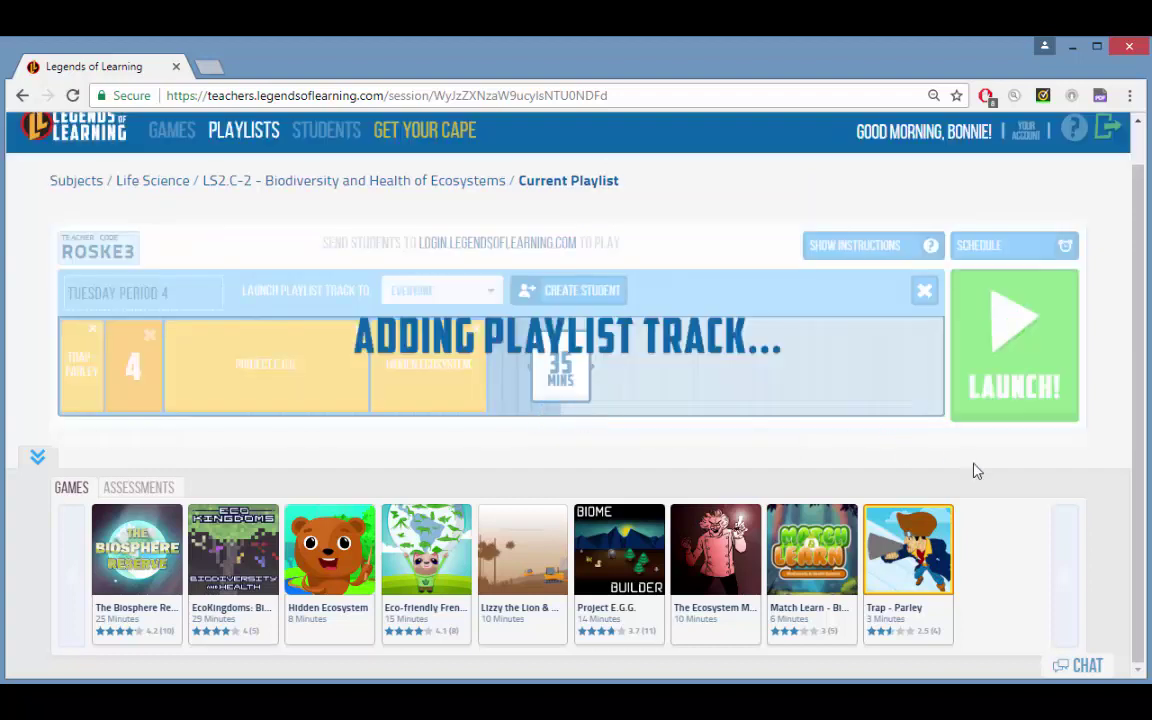
pyautogui.scroll(-1, 975, 468)
pyautogui.moveTo(1145, 388); pyautogui.dragTo(1145, 400)
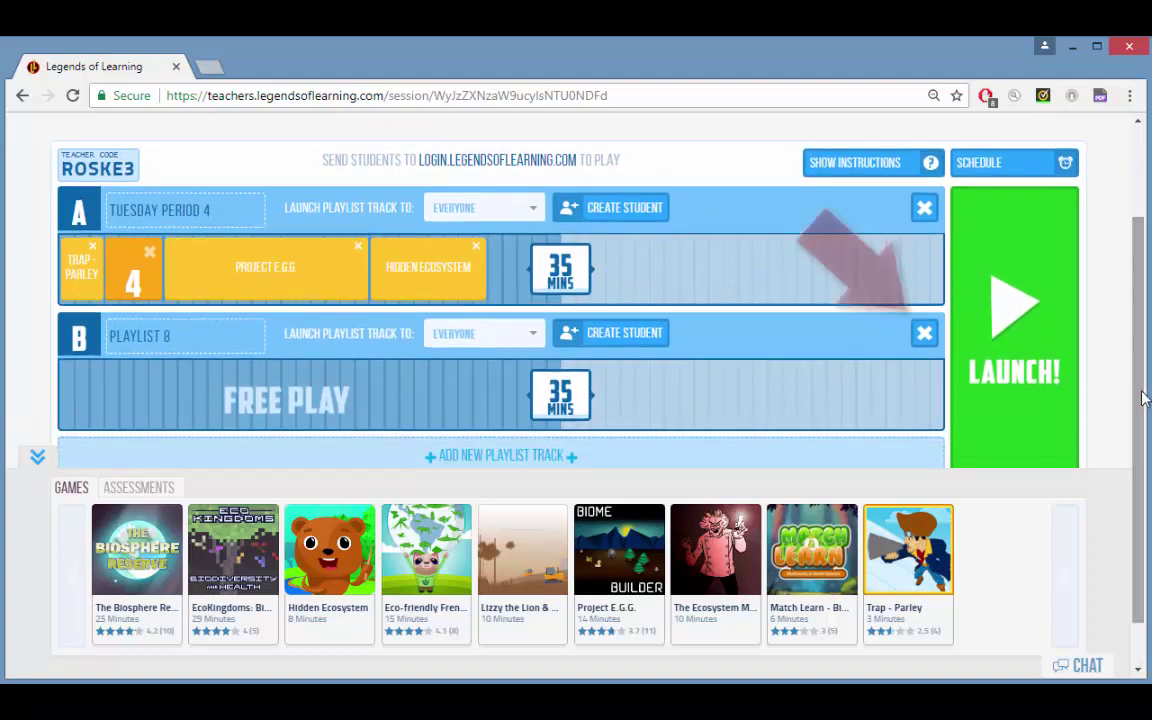
pyautogui.click(927, 335)
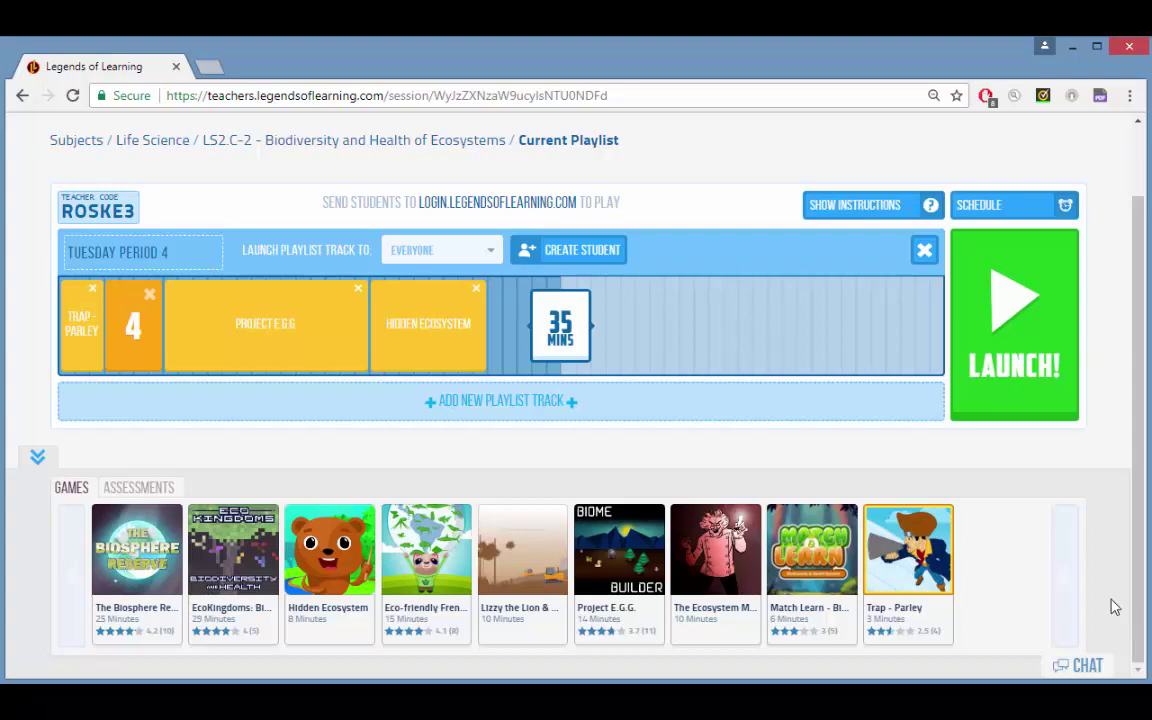
pyautogui.click(392, 146)
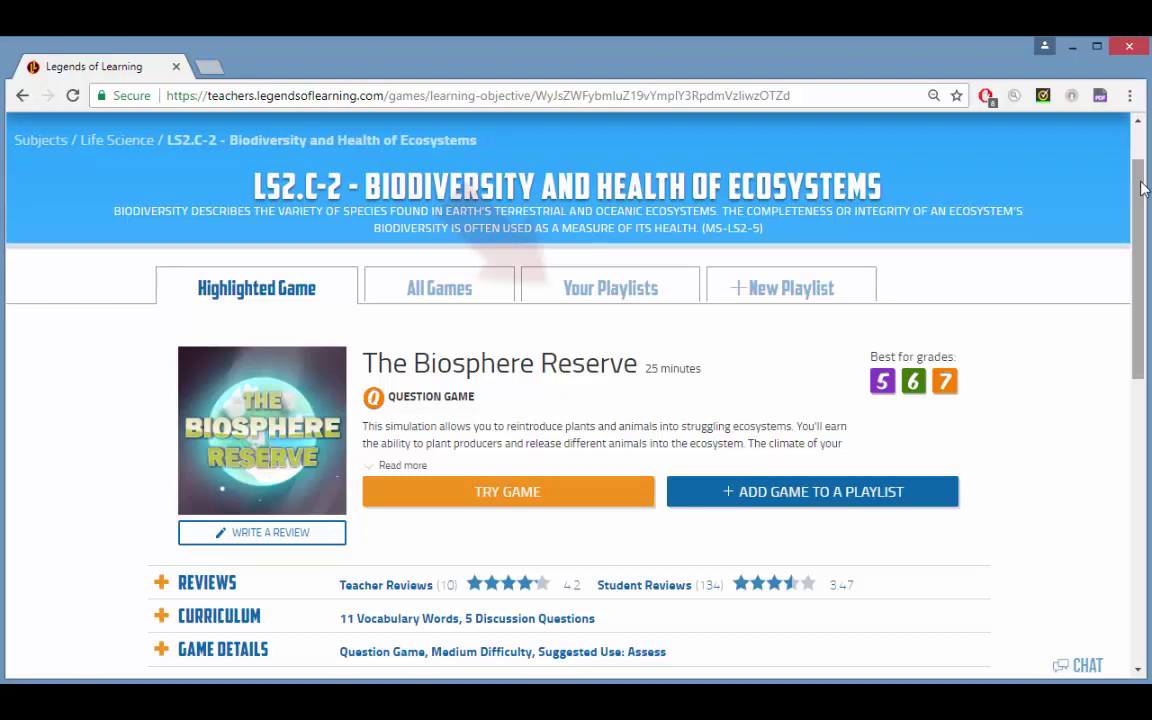
# Step: Reopen the tuesday period 4 draft from Your Playlists
pyautogui.click(617, 290)
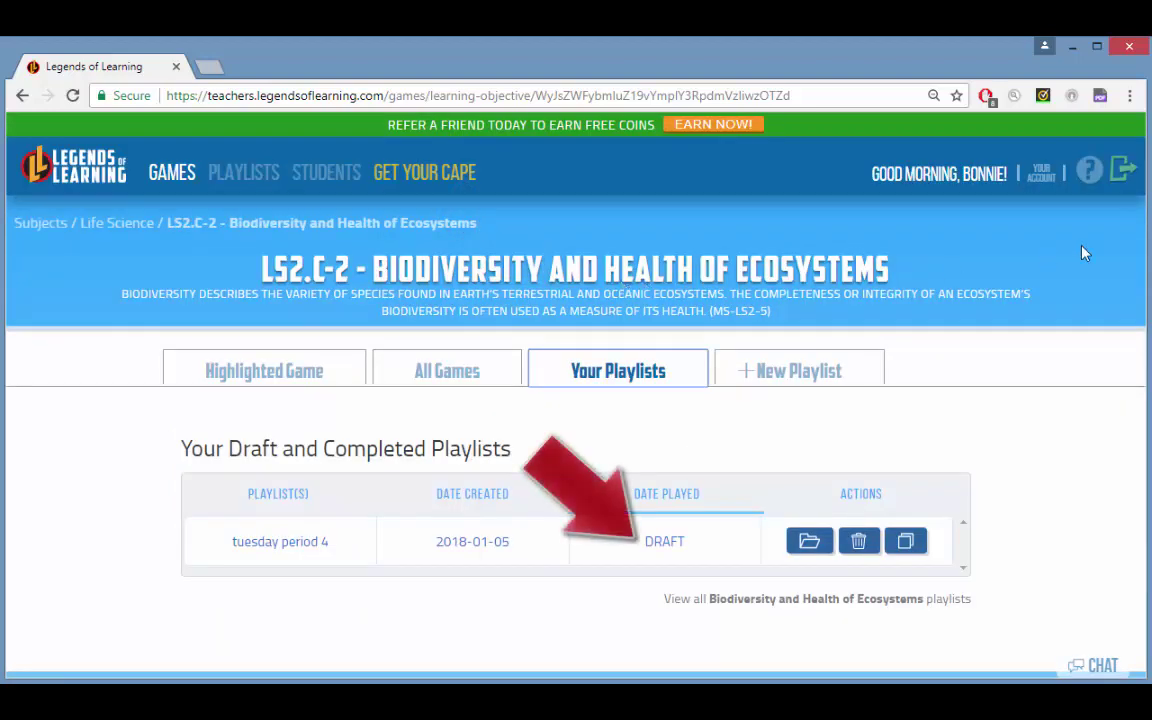
pyautogui.click(810, 544)
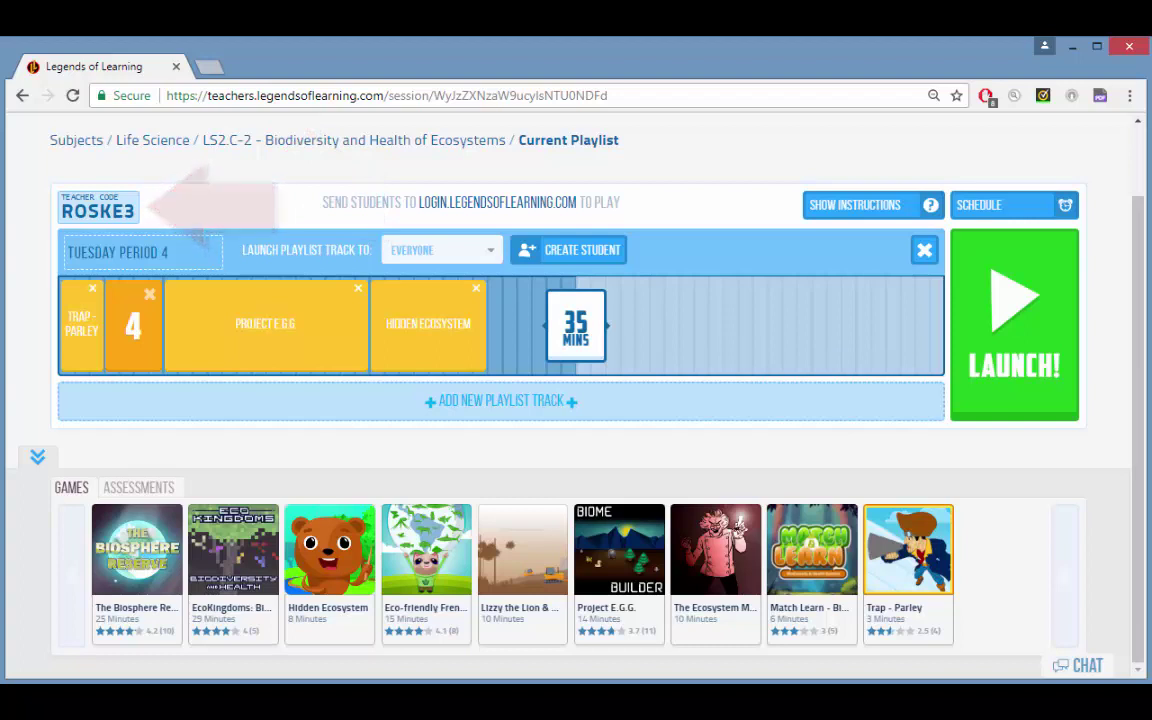
# Step: Check the Launch Playlist Track To class list, leaving it set to Everyone
pyautogui.click(489, 256)
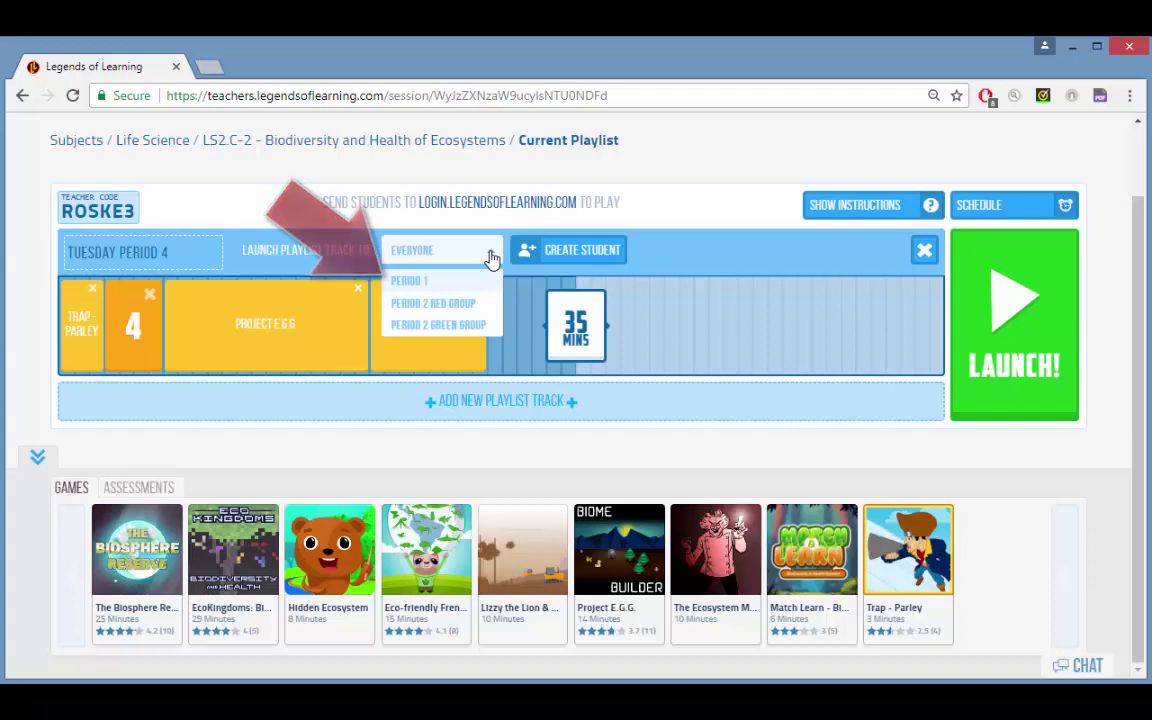
pyautogui.click(491, 258)
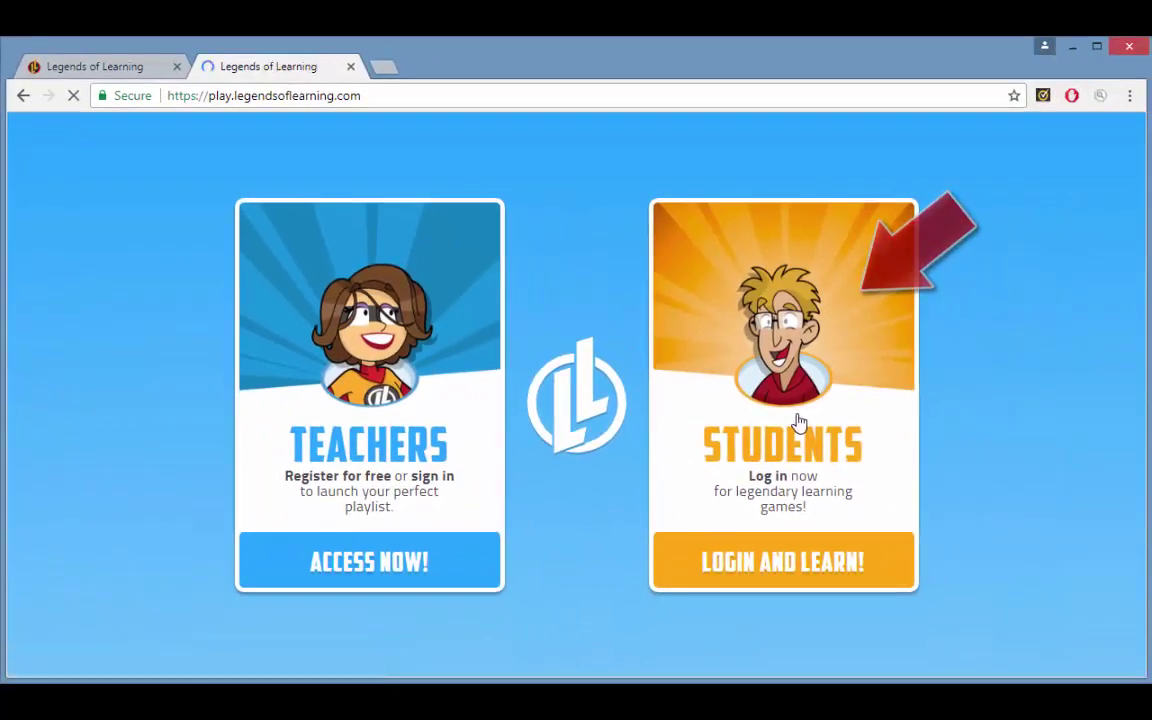
pyautogui.click(800, 422)
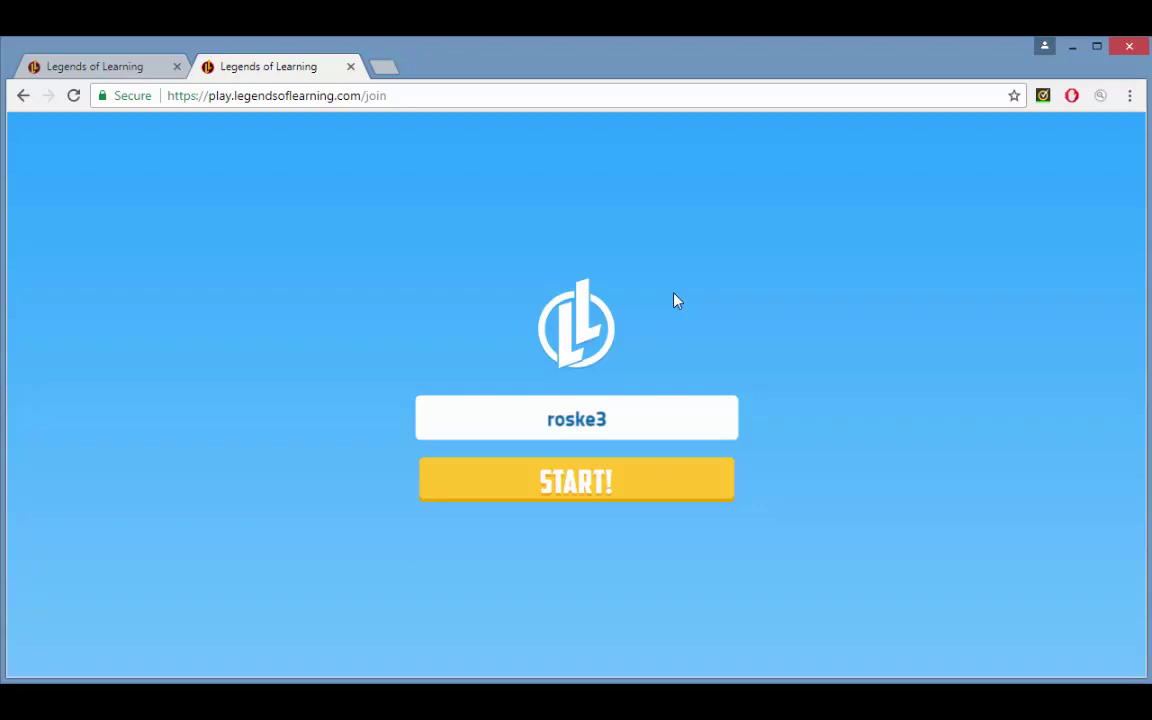
pyautogui.press('Return')
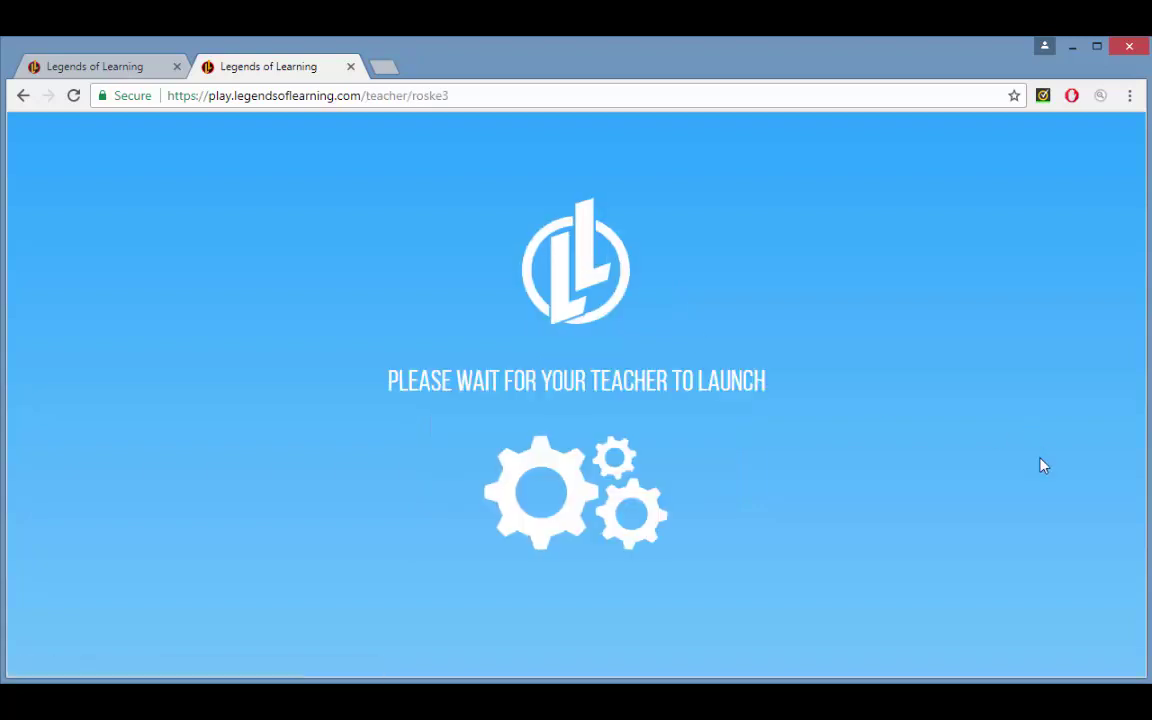
# Step: Back in the teacher session, launch the playlist with the Biodiversity and Health of Ecosystems objective
pyautogui.hotkey('ctrl', 'w')
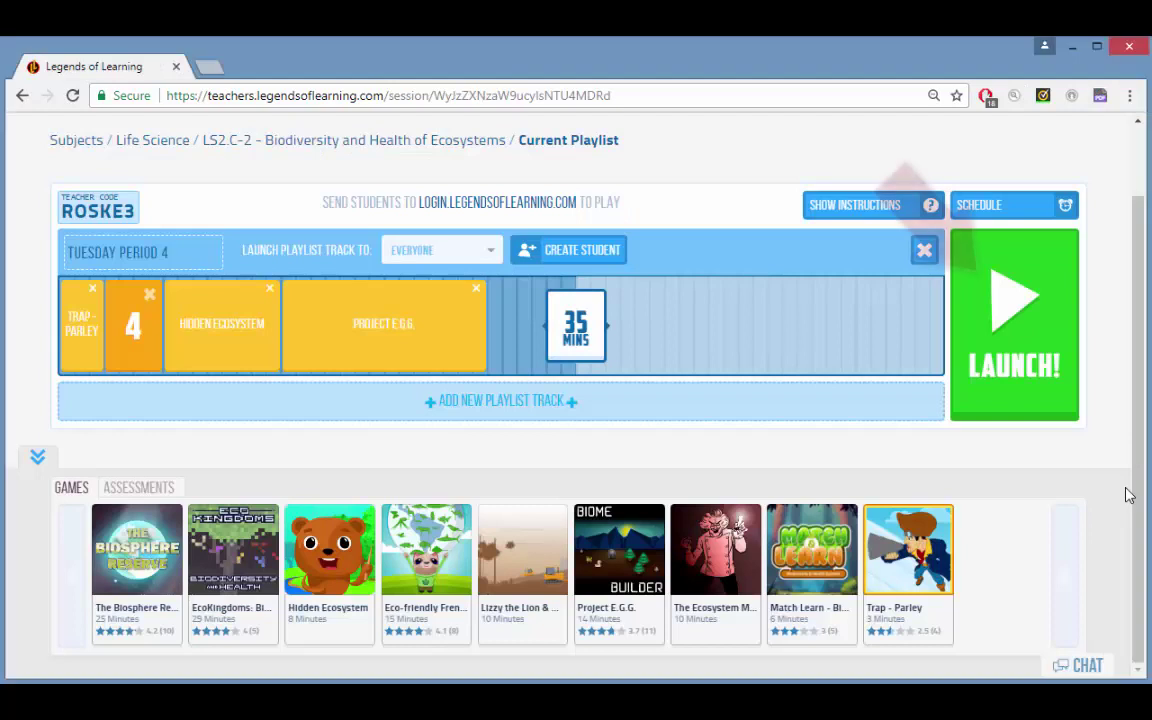
pyautogui.click(1010, 325)
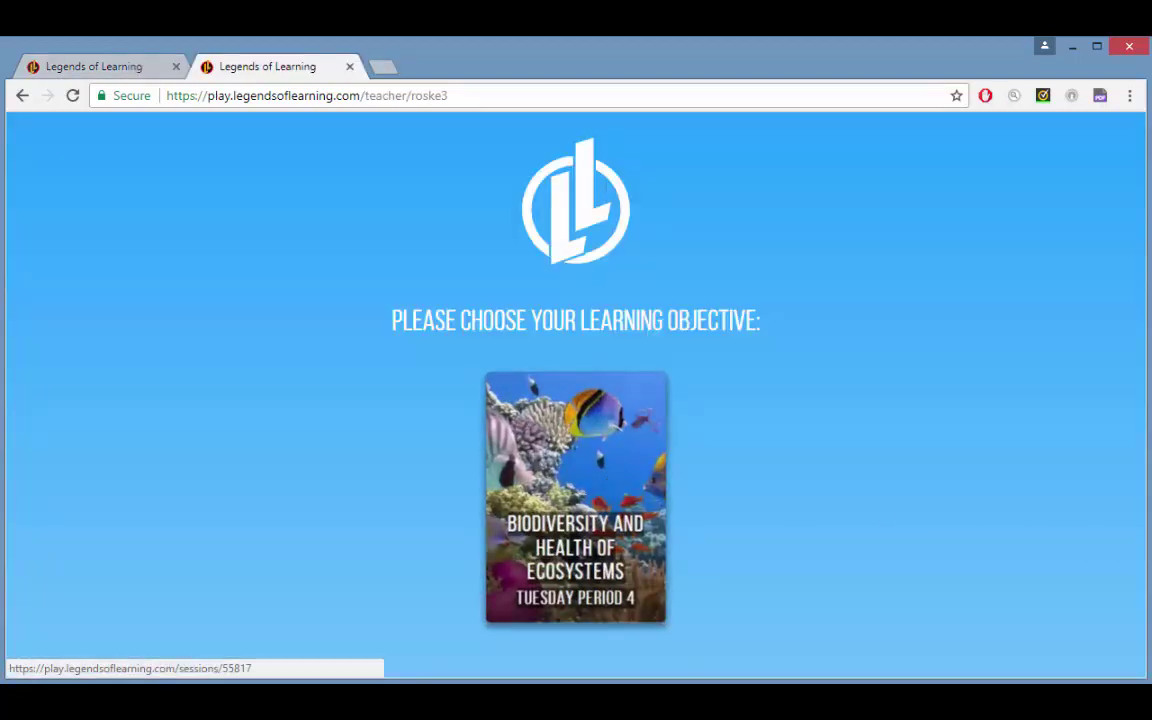
pyautogui.click(576, 500)
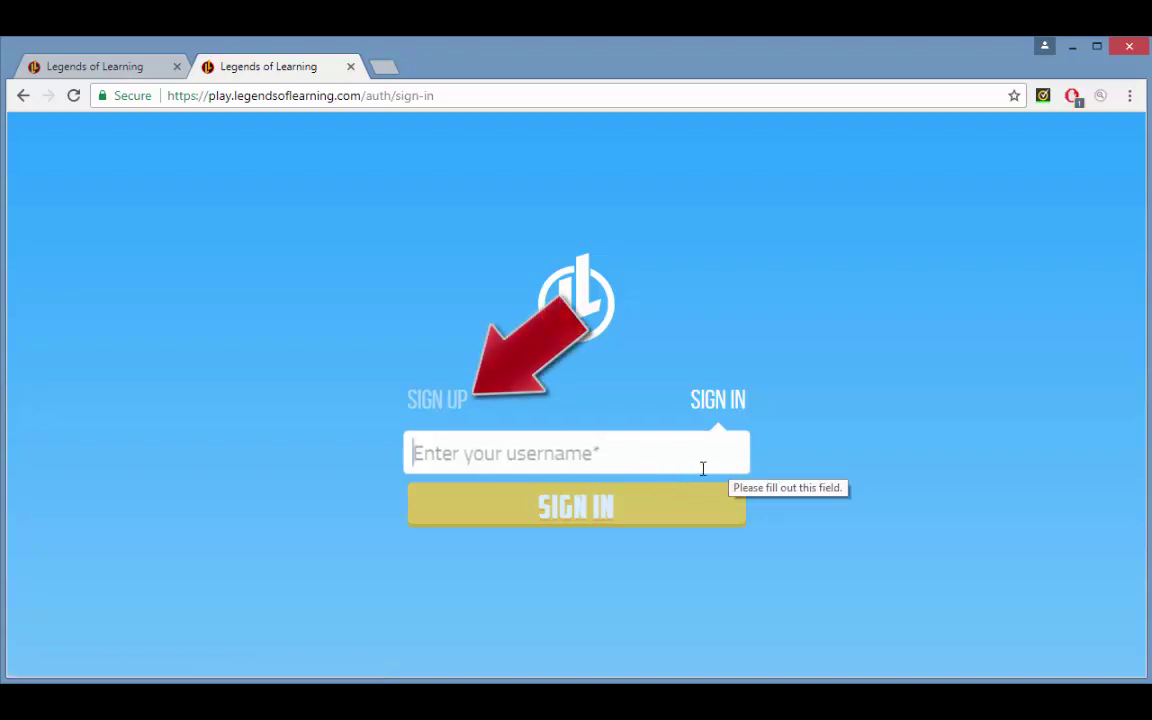
# Step: Sign in on the student tab with the student's username to reach the Trap - Parley game
pyautogui.write('Benjir')
pyautogui.click(572, 490)
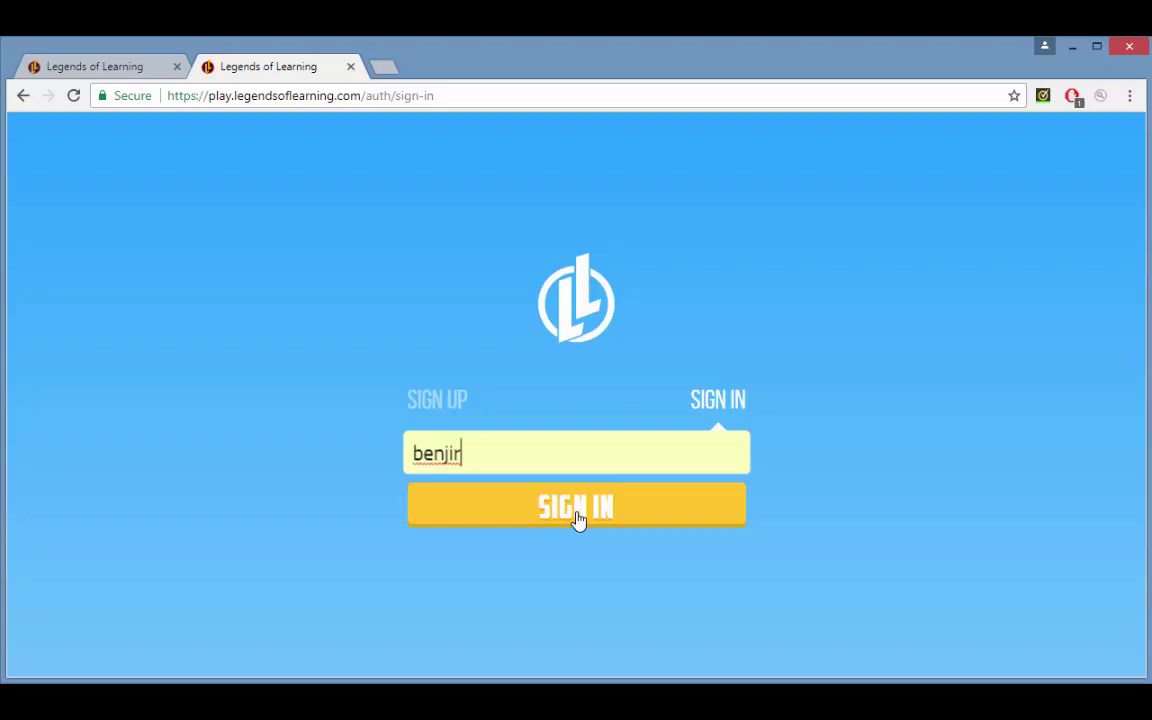
pyautogui.click(577, 512)
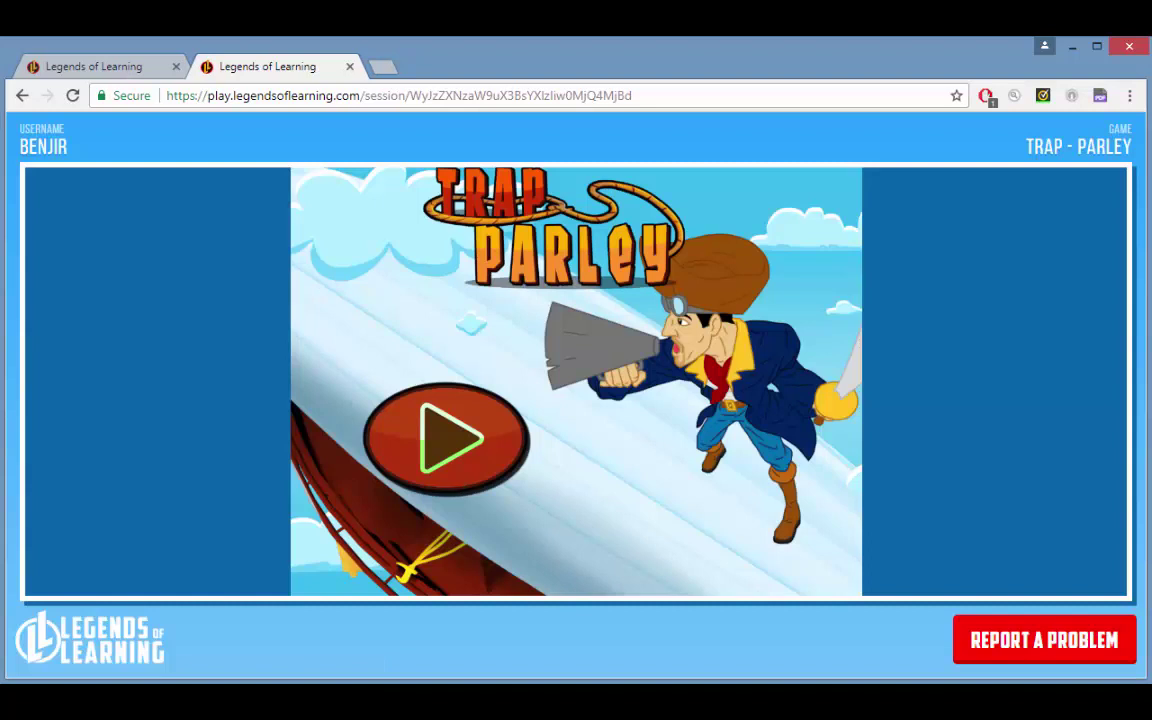
# Step: Return to the teacher dashboard showing five students' statuses, per-question Results and 32:47 remaining
pyautogui.hotkey('ctrl', 'shift', 'Tab')
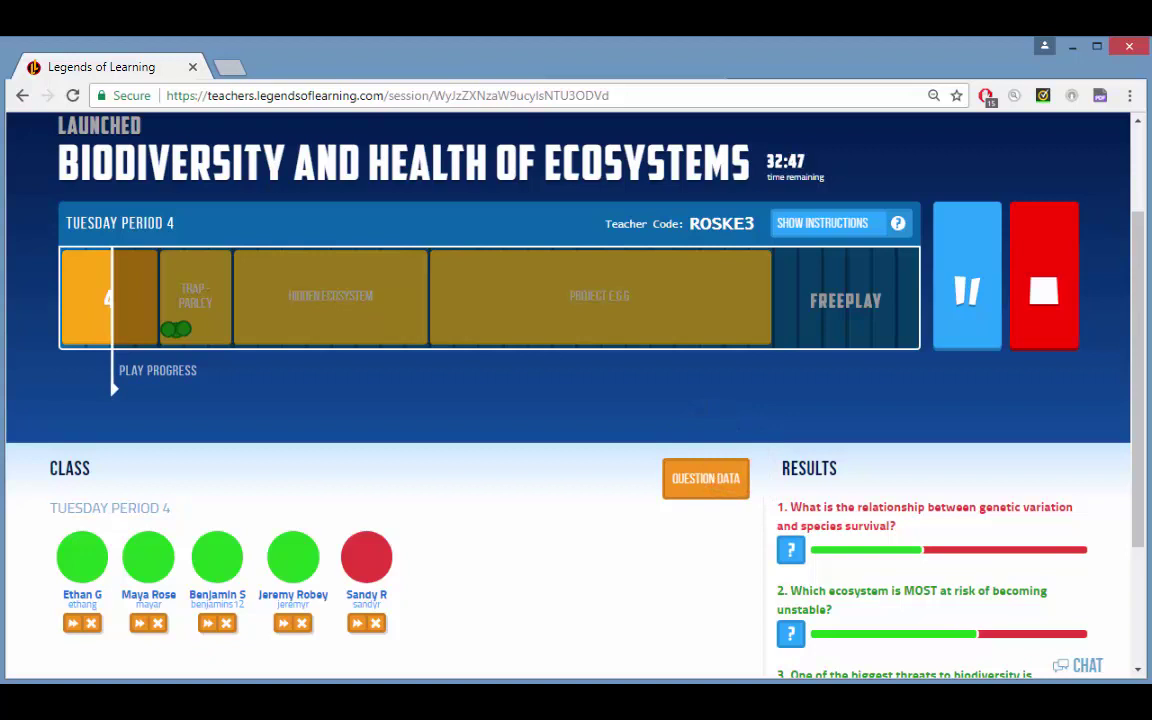
# Step: Review question 1's answer breakdown and its per-student Question Data table
pyautogui.moveTo(1141, 453); pyautogui.dragTo(1140, 596)
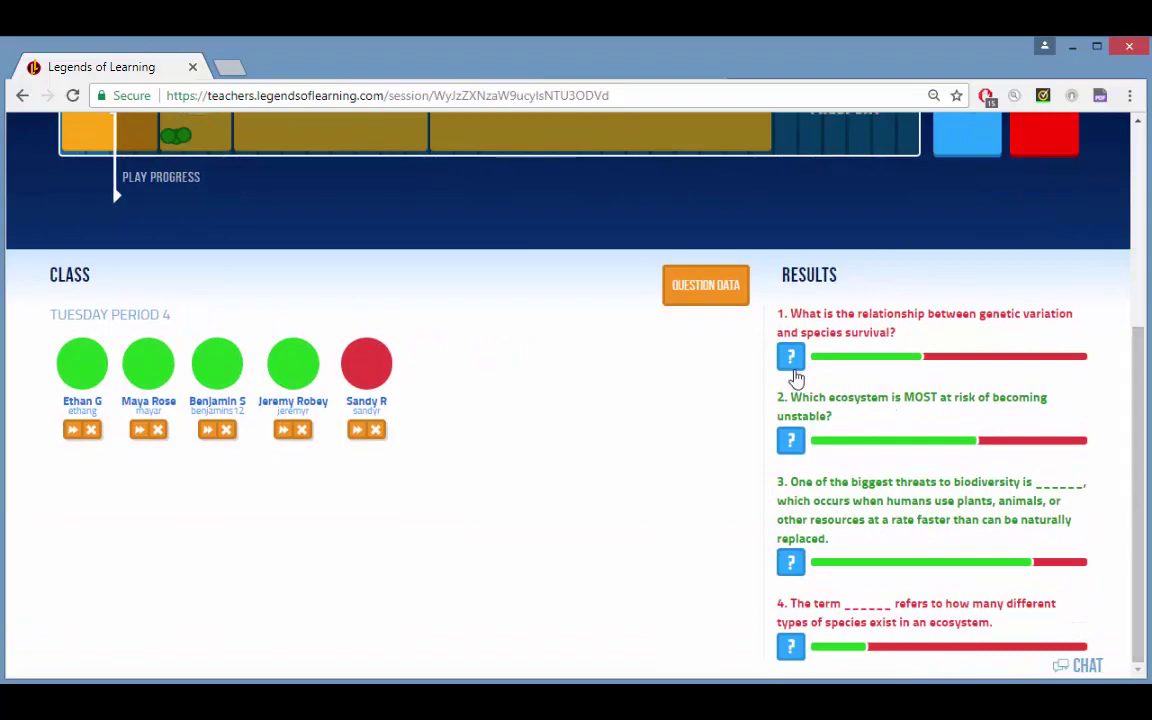
pyautogui.moveTo(792, 369)
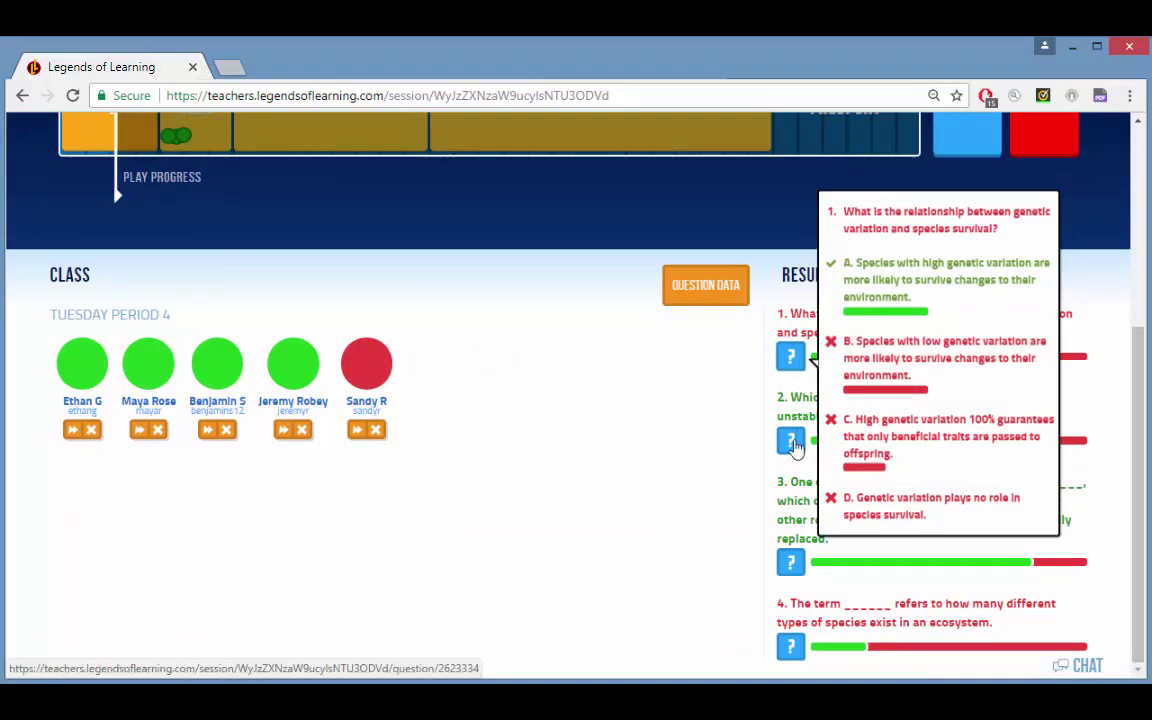
pyautogui.click(791, 360)
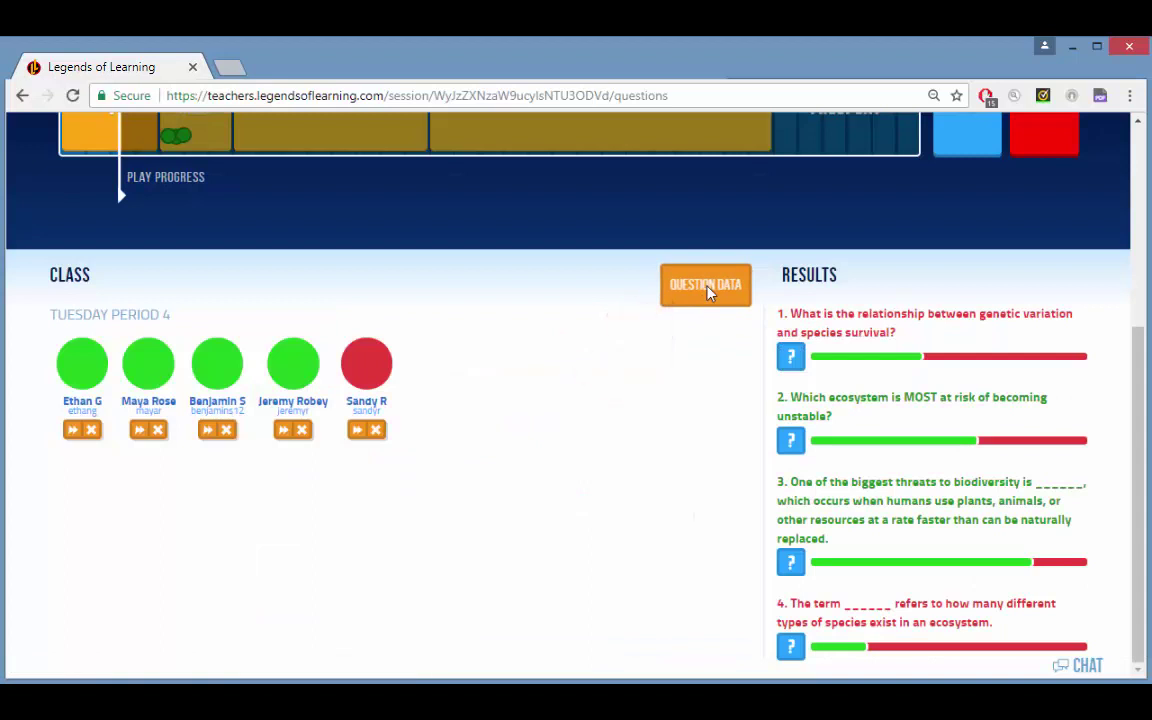
pyautogui.click(706, 287)
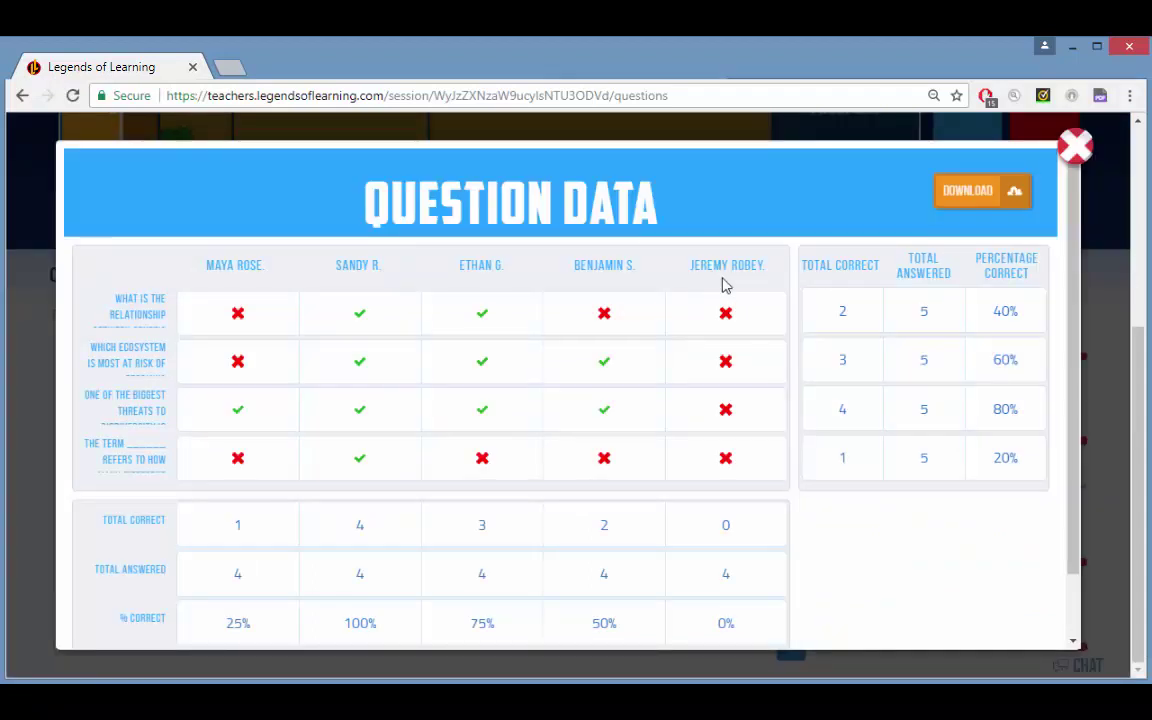
pyautogui.click(1074, 147)
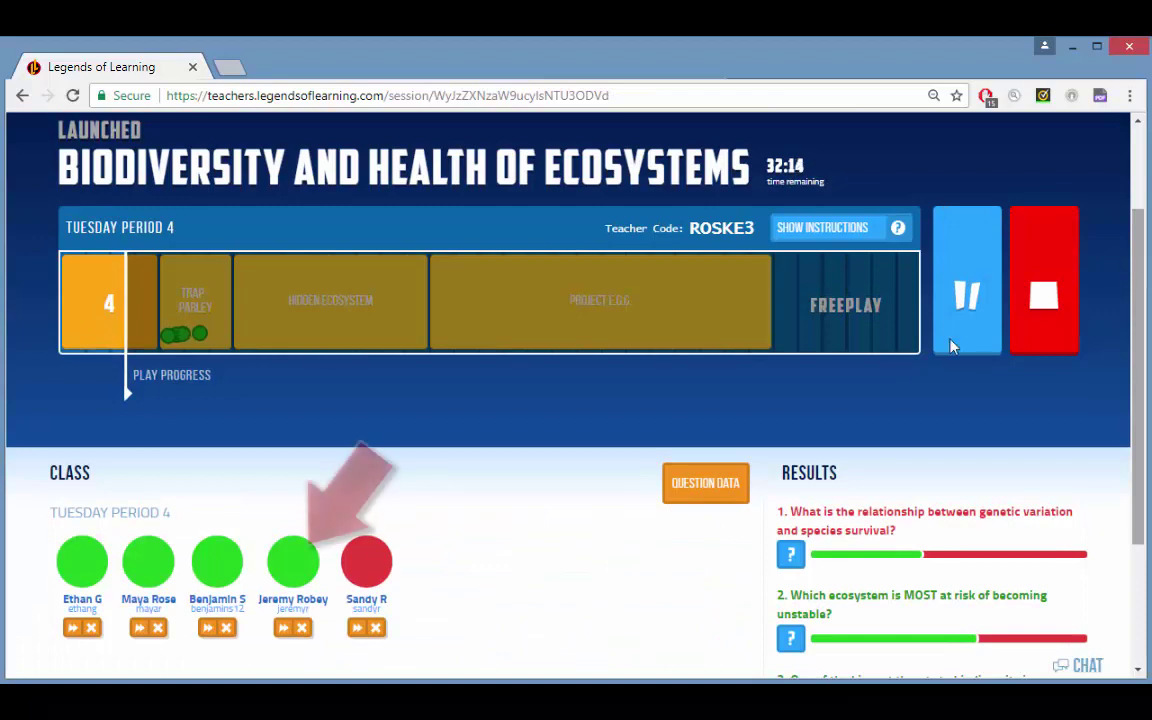
# Step: View two students' individual results, including one from the Trap - Parley progress
pyautogui.click(289, 576)
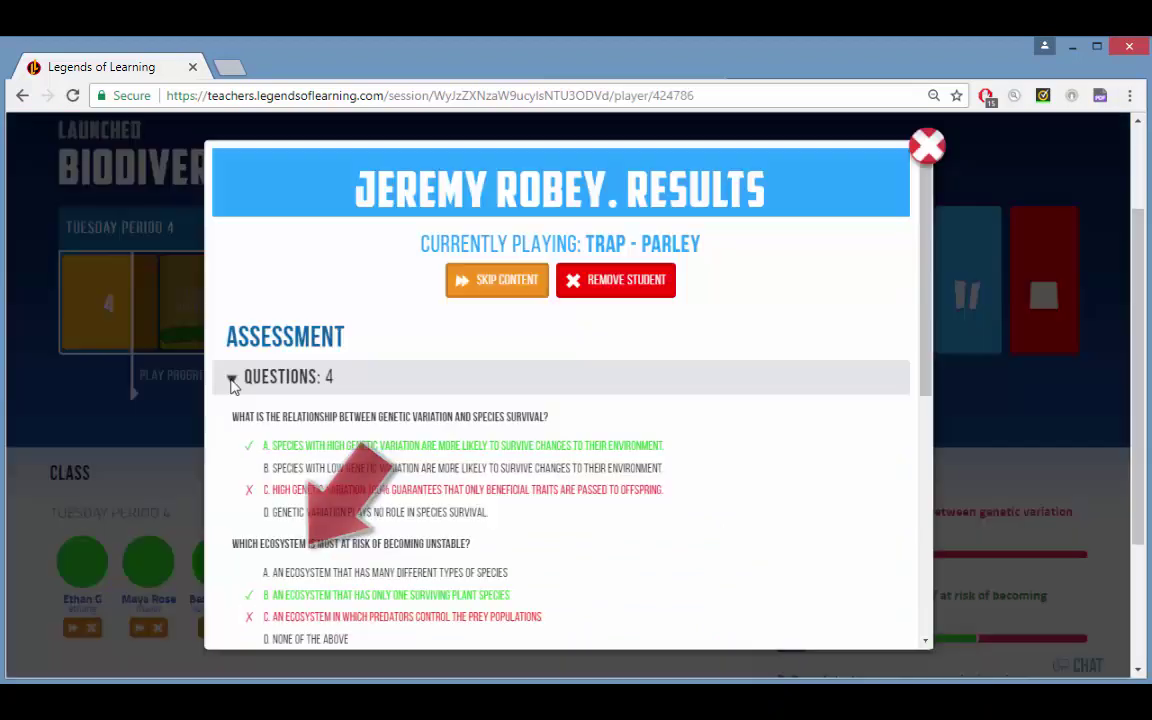
pyautogui.click(940, 149)
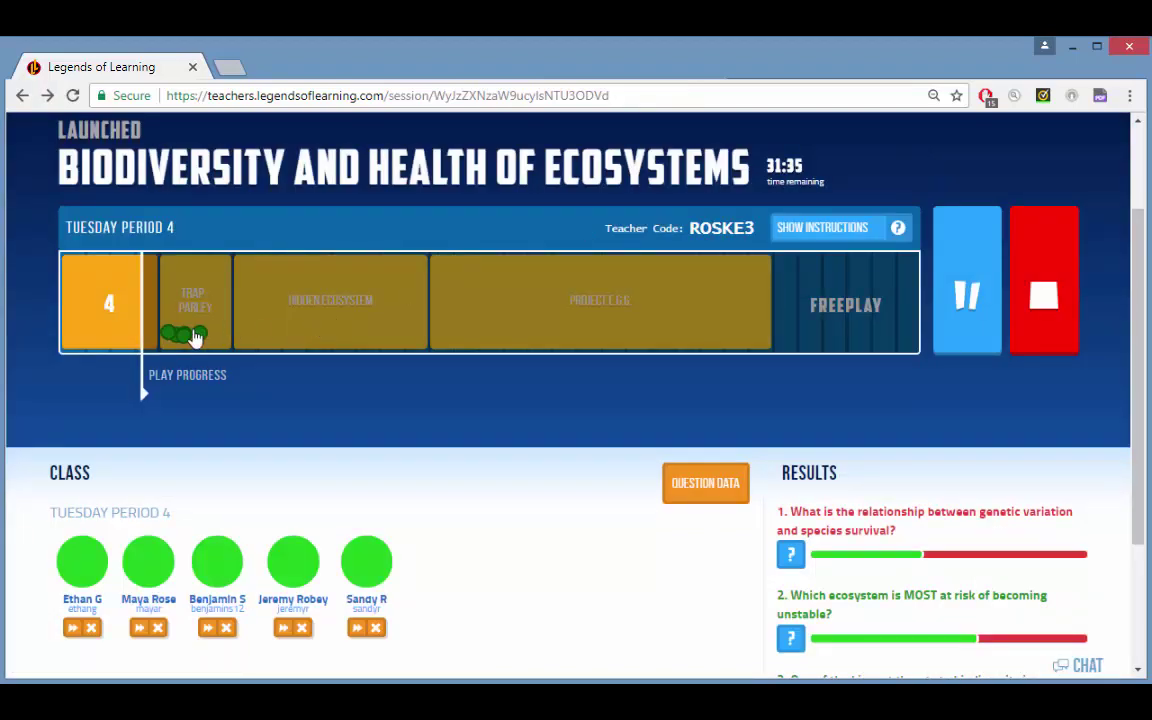
pyautogui.click(199, 337)
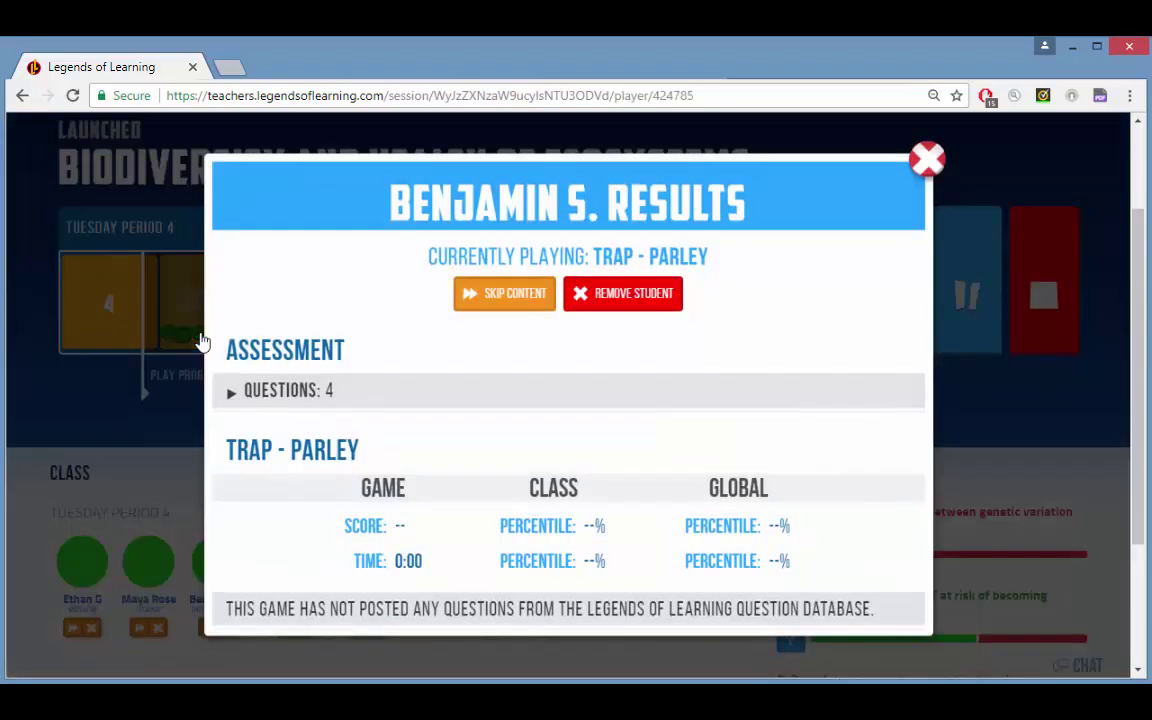
pyautogui.click(927, 160)
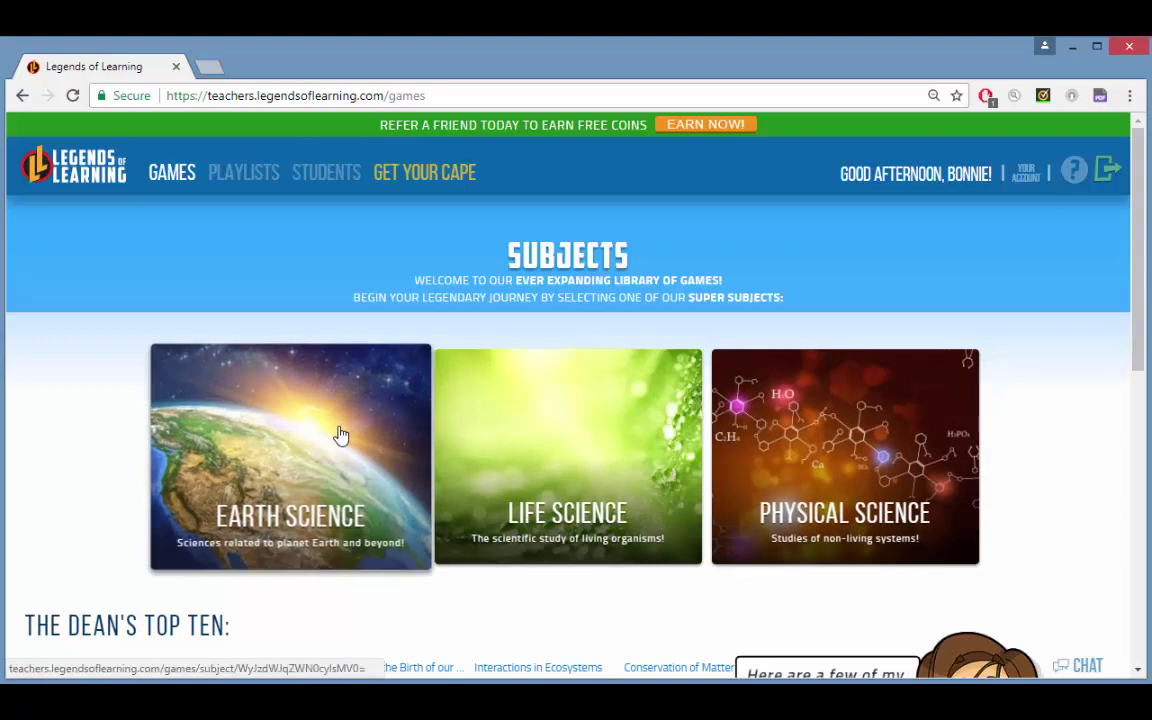
# Step: Browse Earth Science's Lunar Phases objective and existing playlists, then open the full Playlists list
pyautogui.click(340, 435)
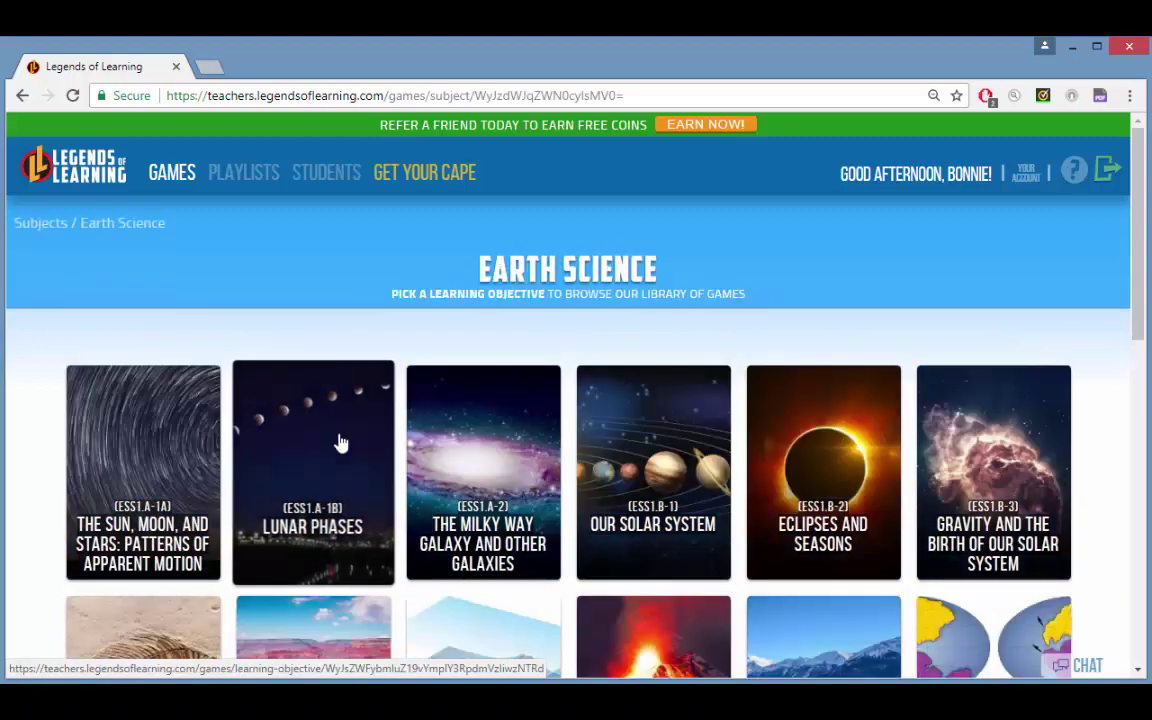
pyautogui.click(340, 442)
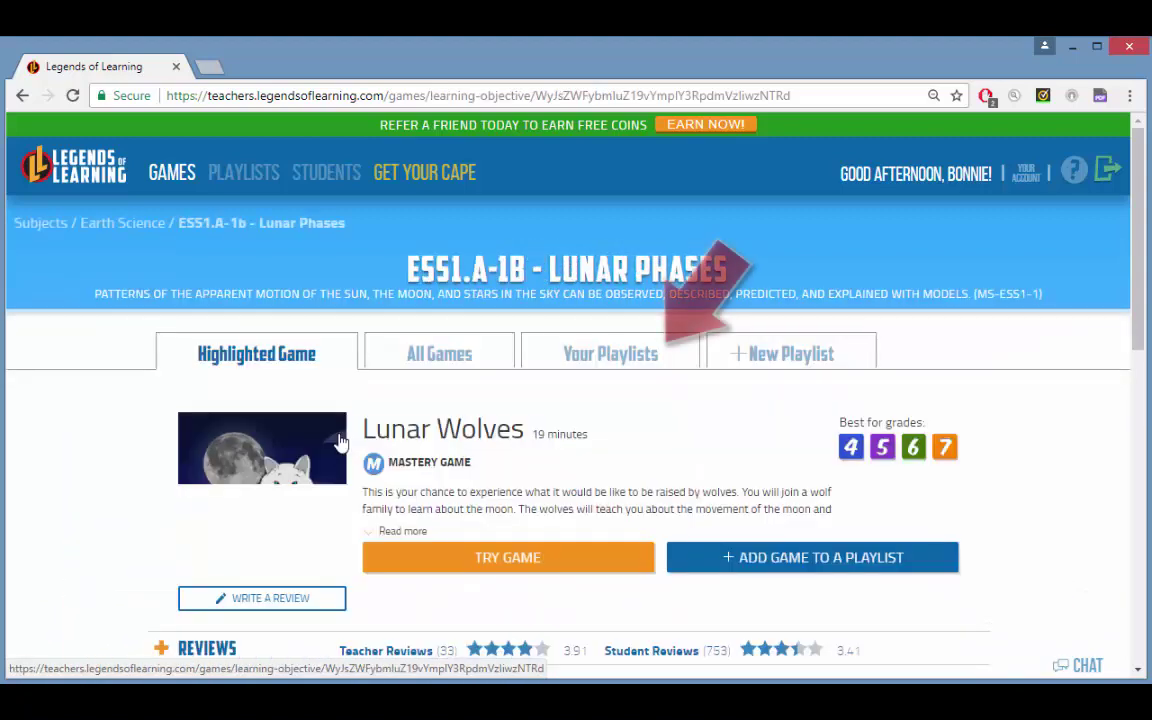
pyautogui.click(593, 358)
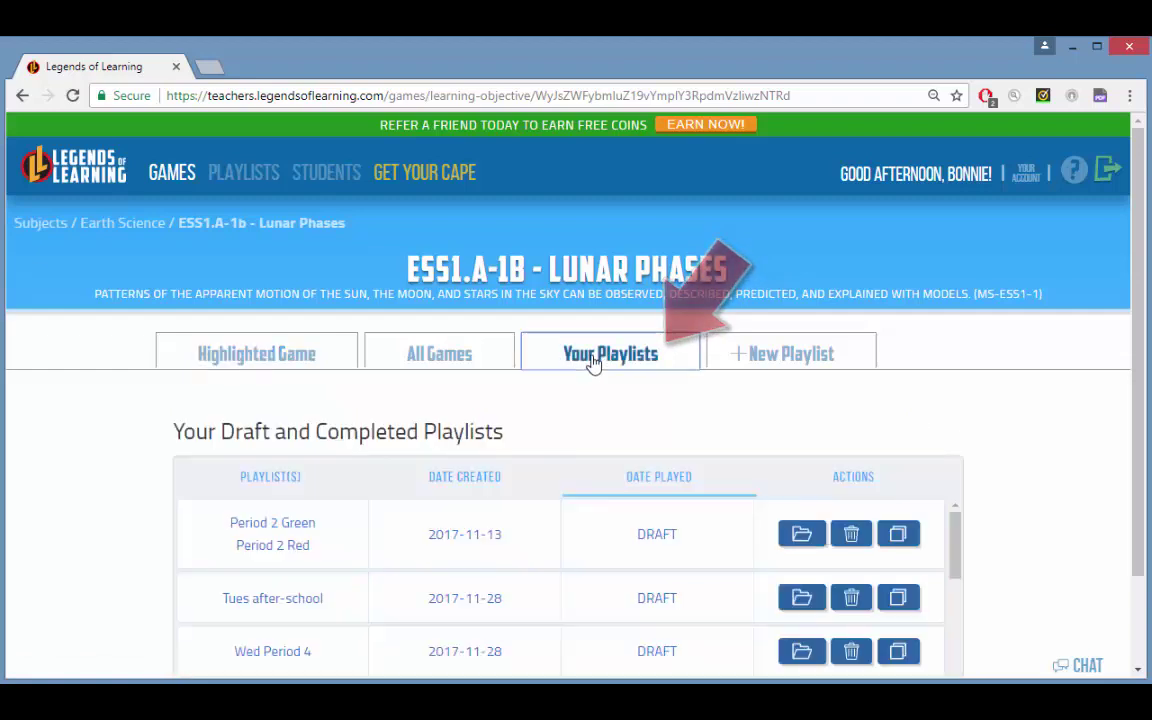
pyautogui.moveTo(1141, 368)
pyautogui.mouseDown()
pyautogui.moveTo(1143, 527)
pyautogui.moveTo(1137, 383)
pyautogui.mouseUp()
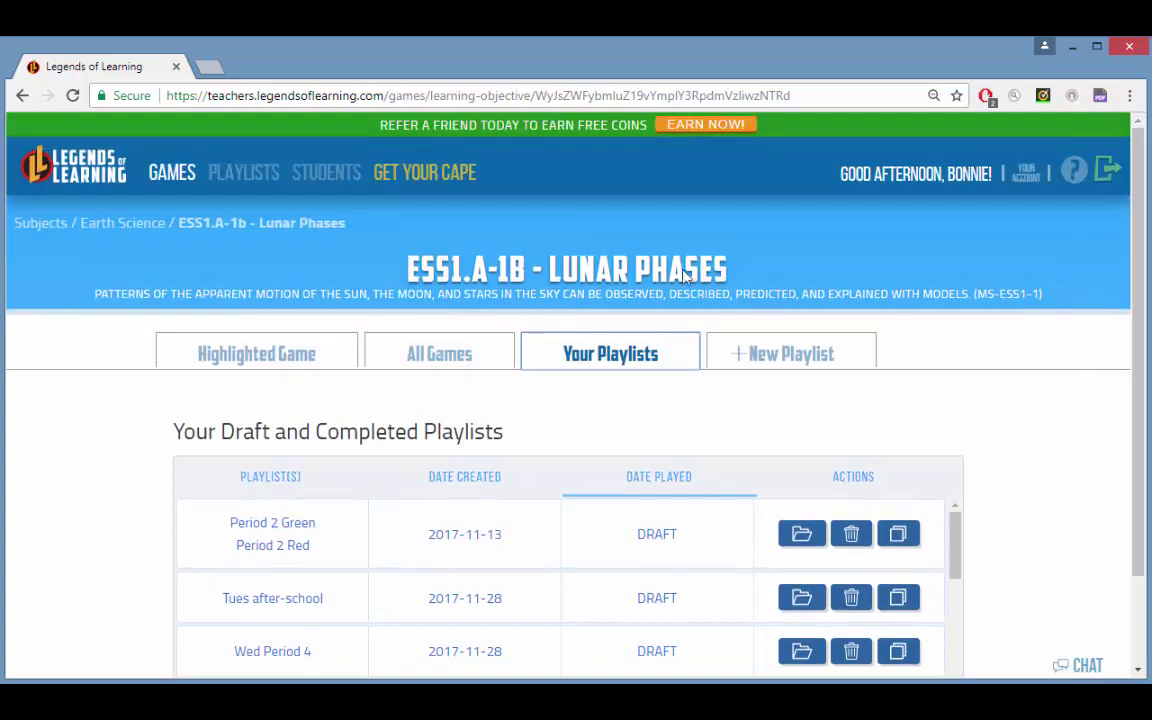
pyautogui.click(242, 176)
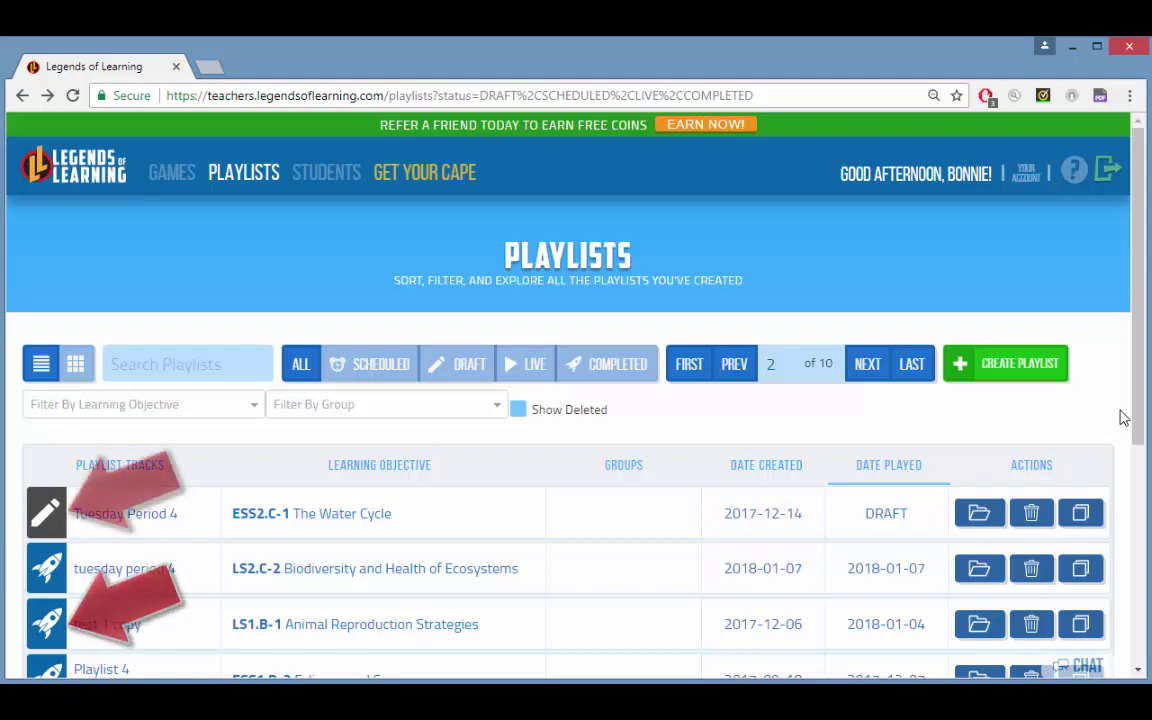
pyautogui.click(985, 520)
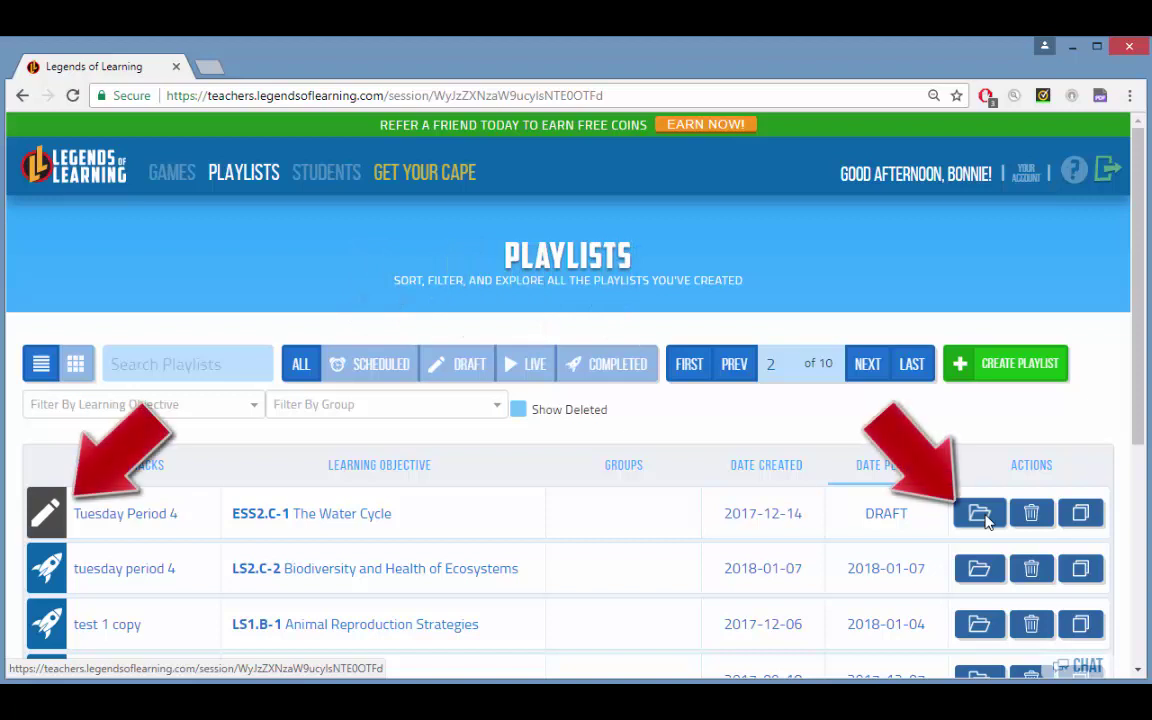
pyautogui.click(980, 514)
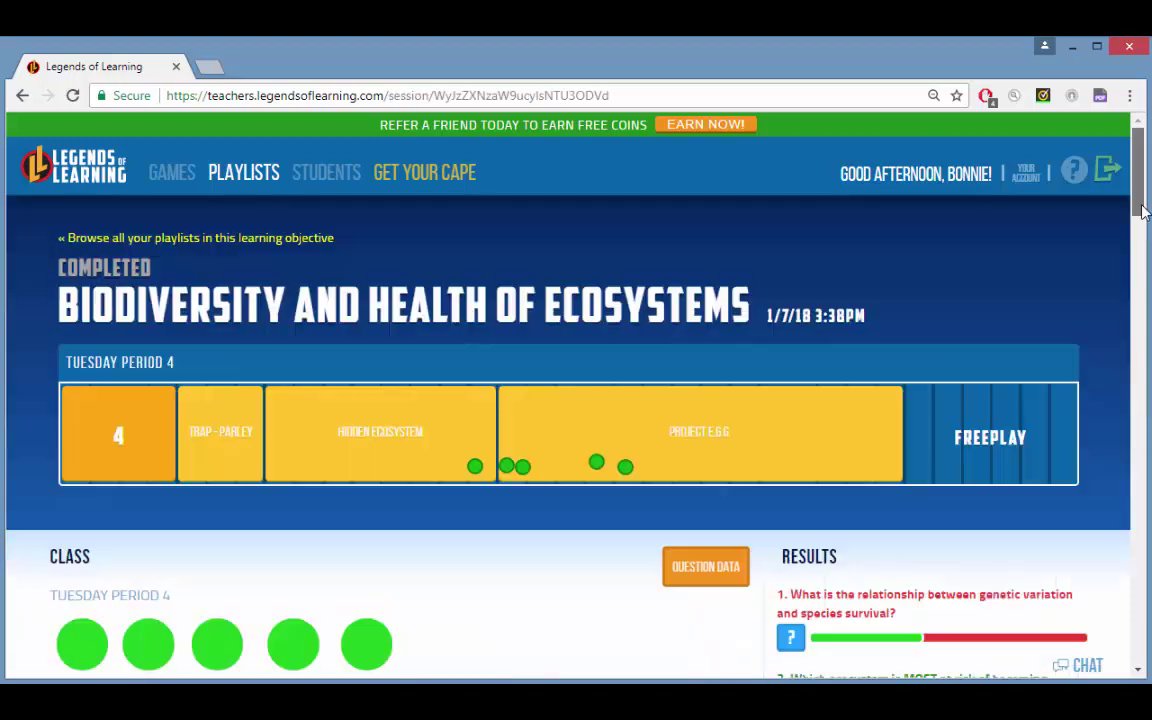
# Step: Check a student's results and the Question Data table, then bring up the Need Help window
pyautogui.scroll(-4, 1143, 210)
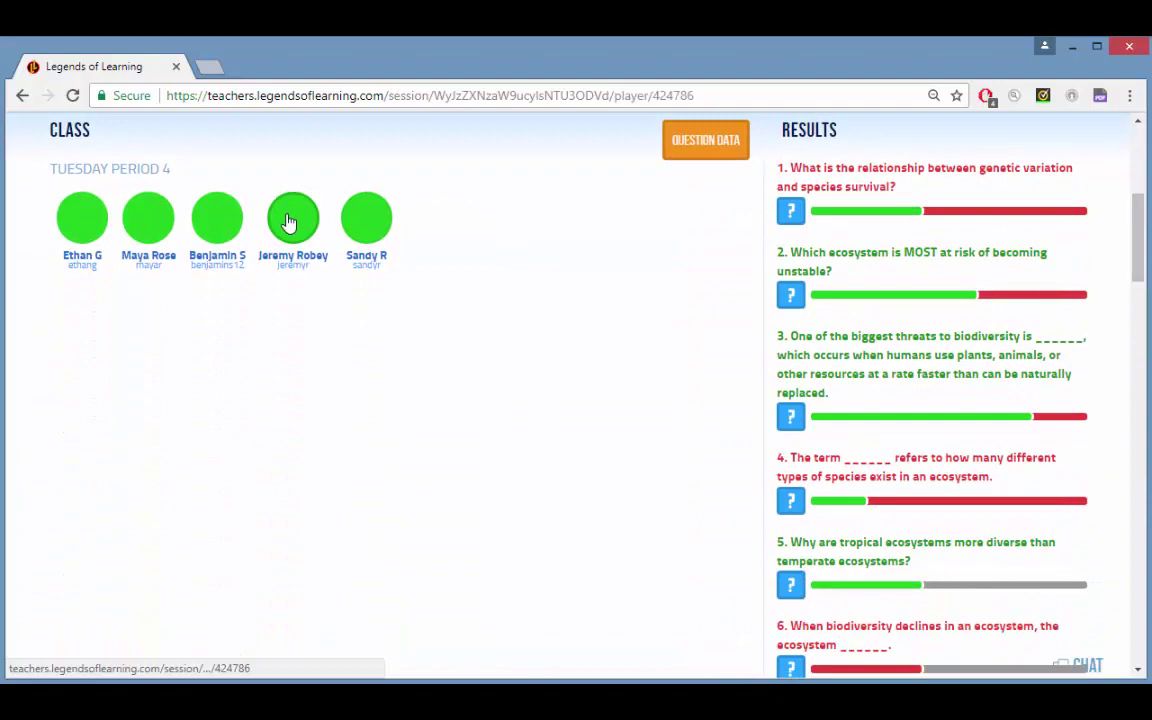
pyautogui.click(288, 222)
pyautogui.click(700, 132)
pyautogui.click(703, 140)
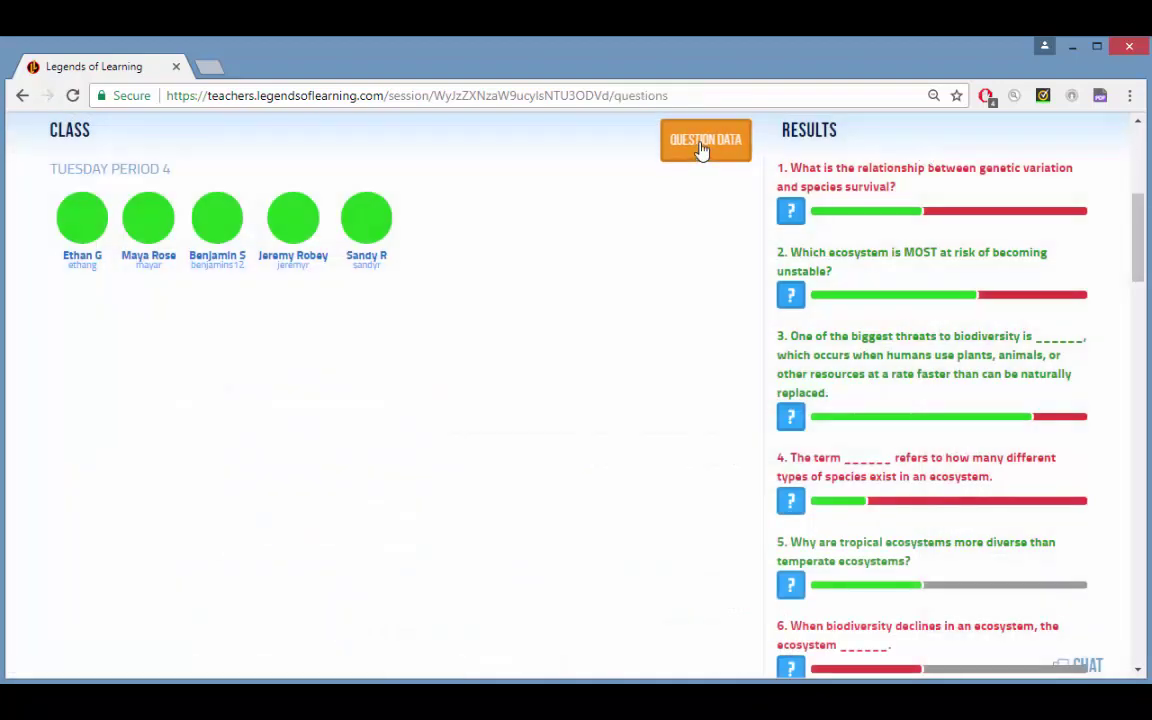
pyautogui.click(1075, 152)
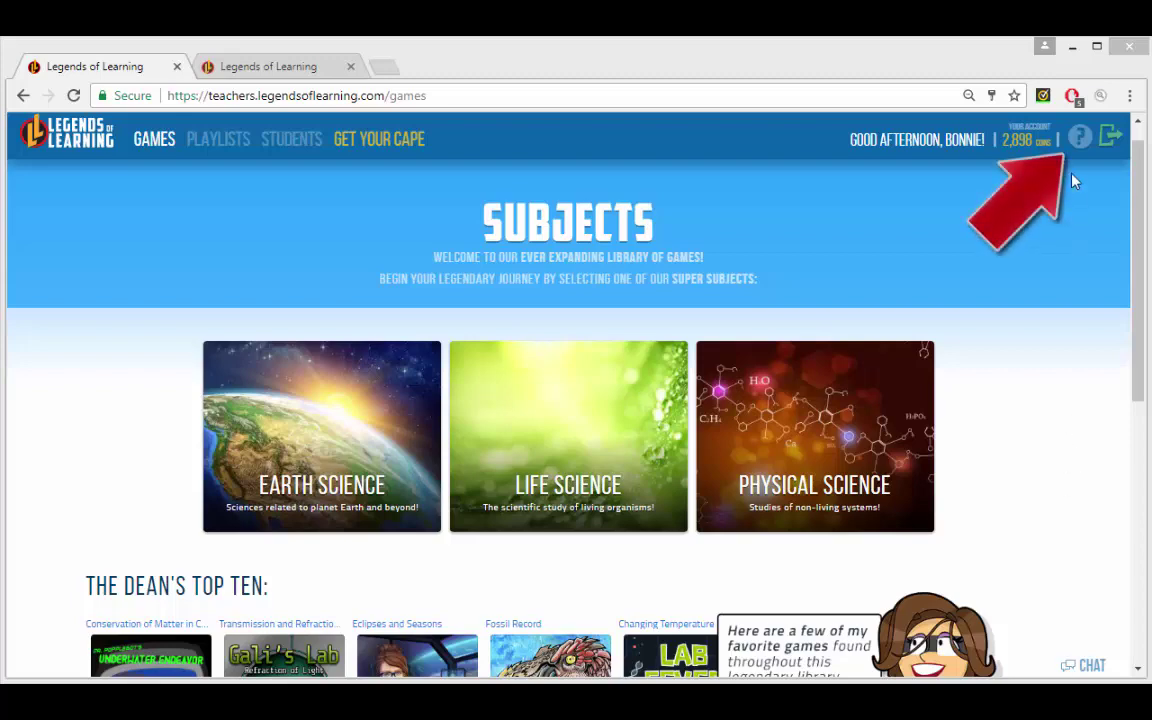
pyautogui.click(1081, 140)
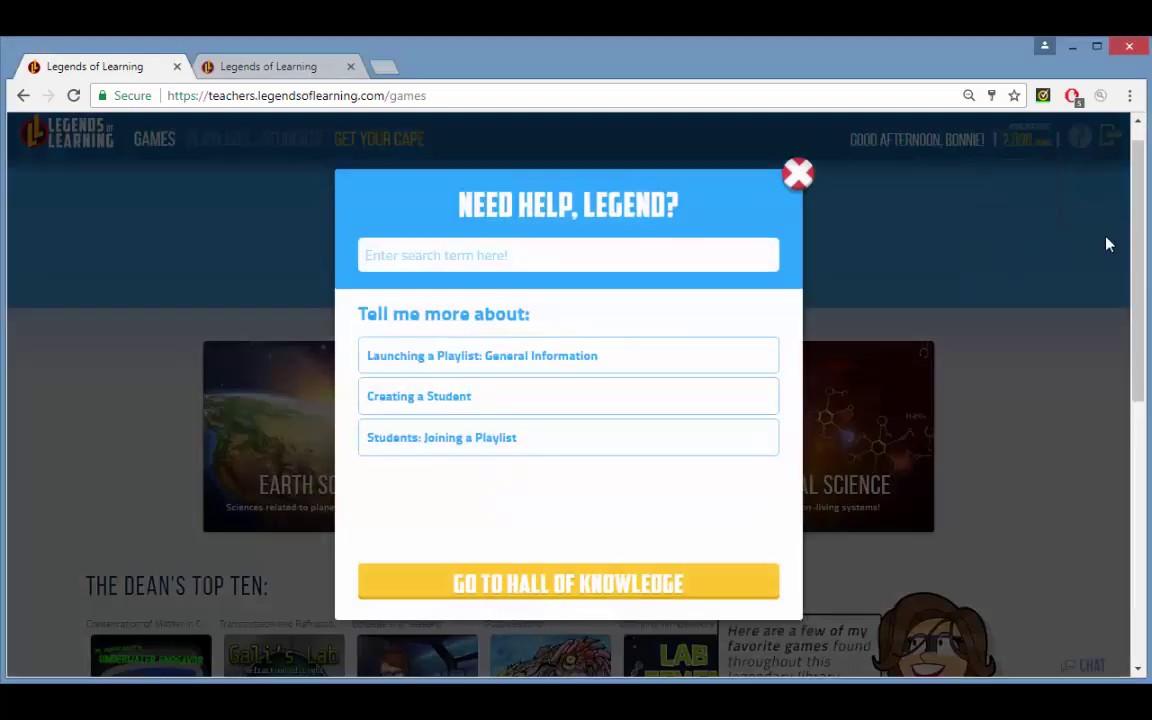